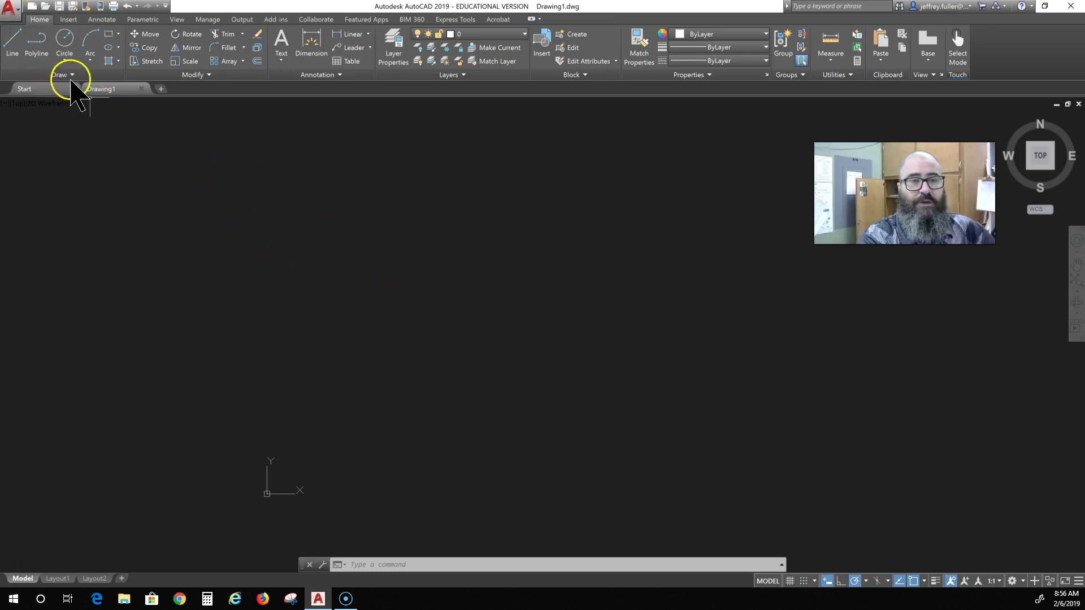
- Set the drawing's length units to Architectural
click(16, 11)
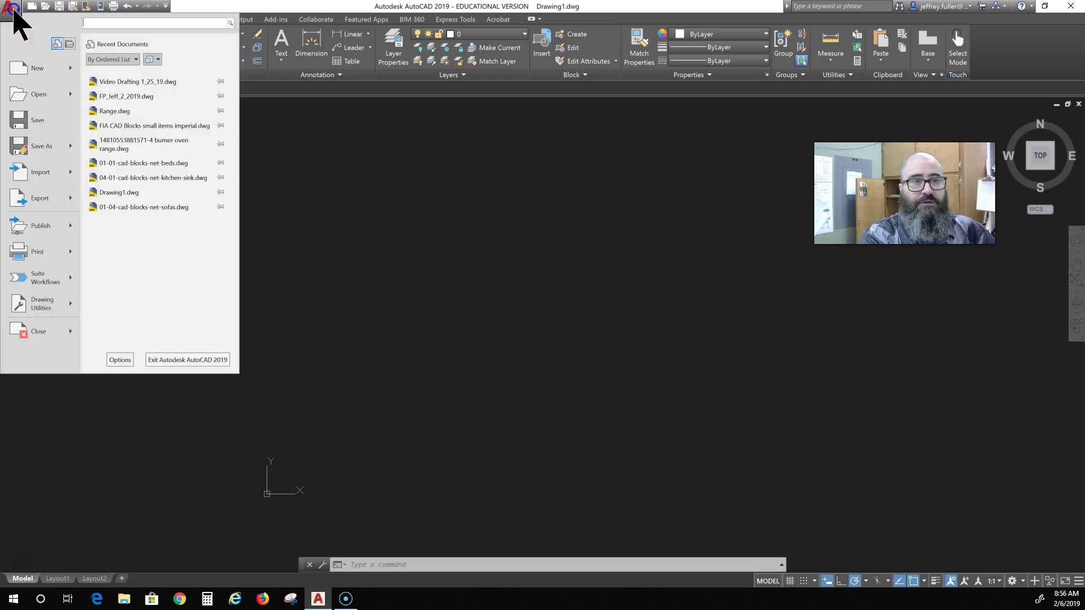
click(97, 179)
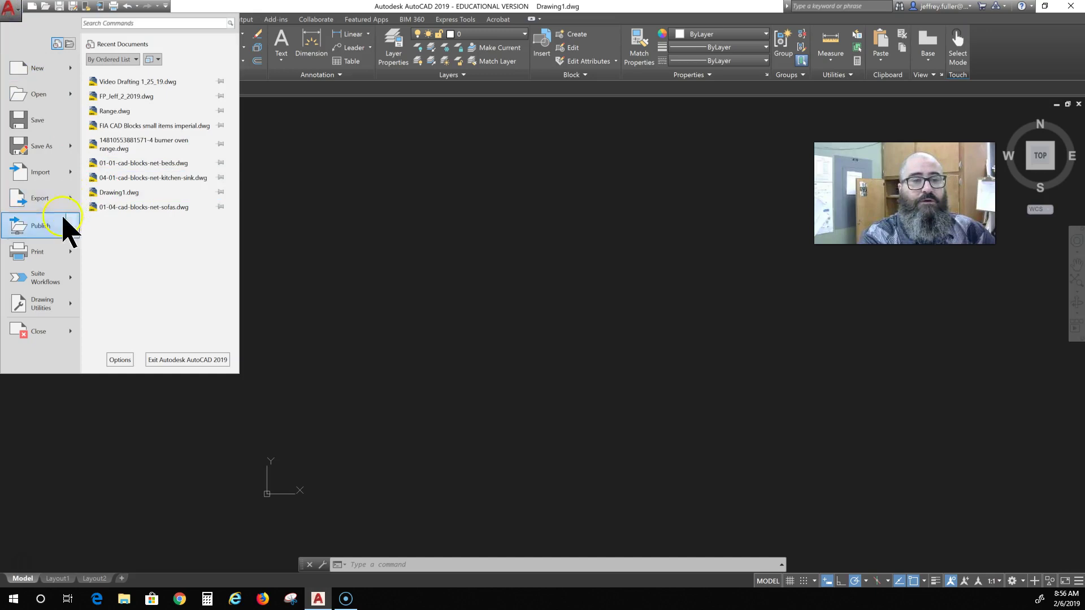
click(55, 304)
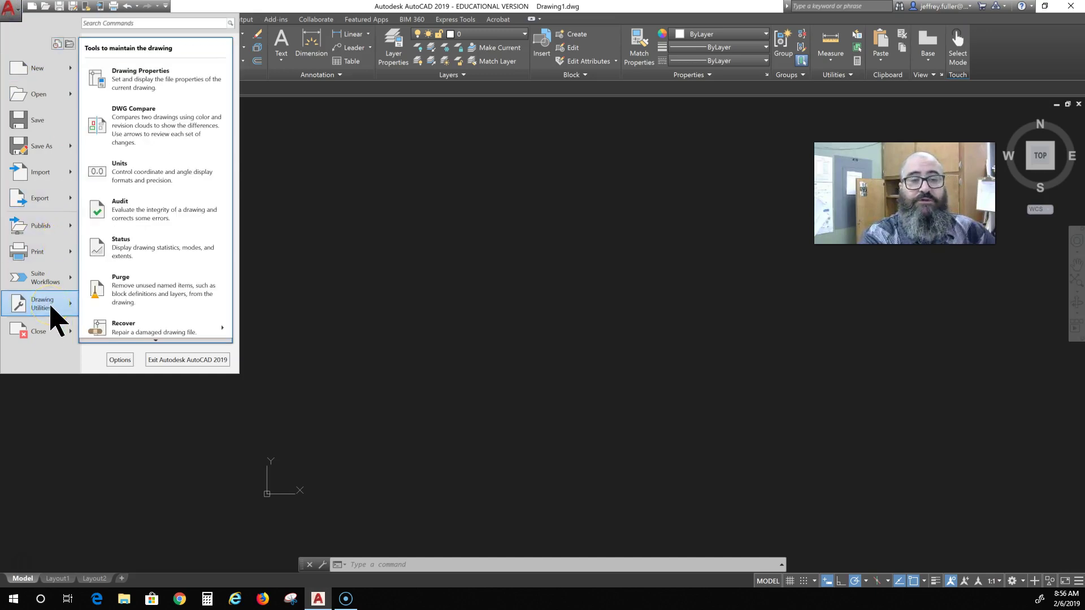
click(157, 173)
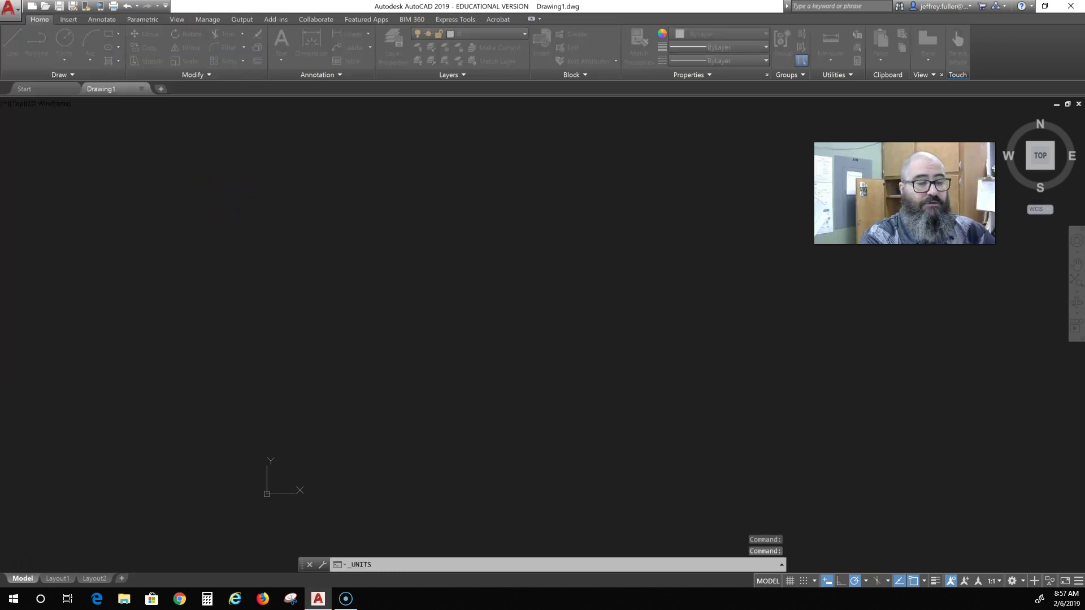
mouse_move(21, 306)
mouse_down()
mouse_move(341, 169)
mouse_move(316, 153)
mouse_up()
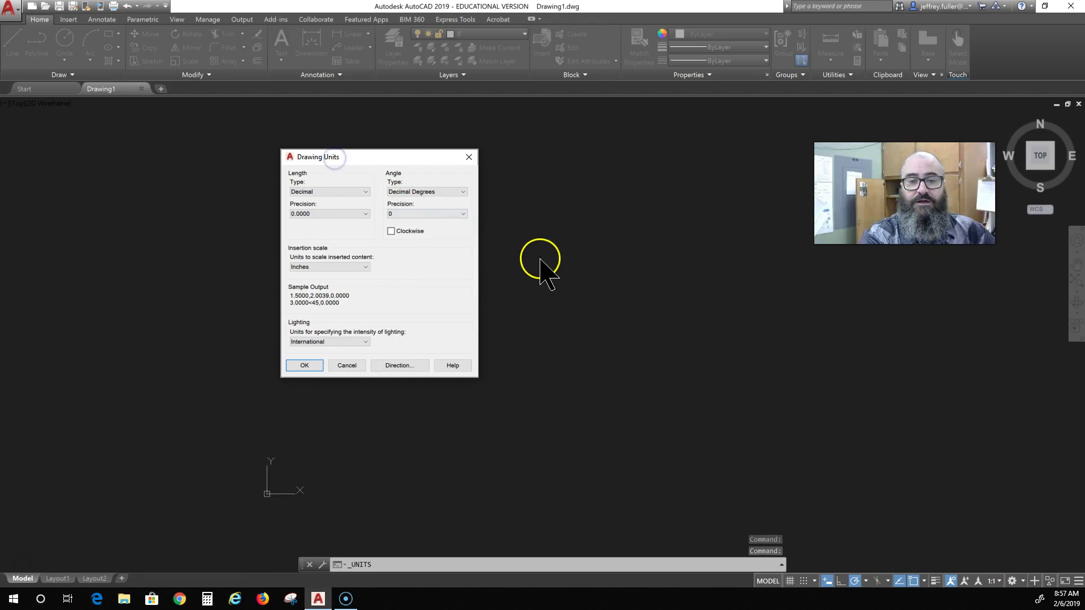
click(351, 192)
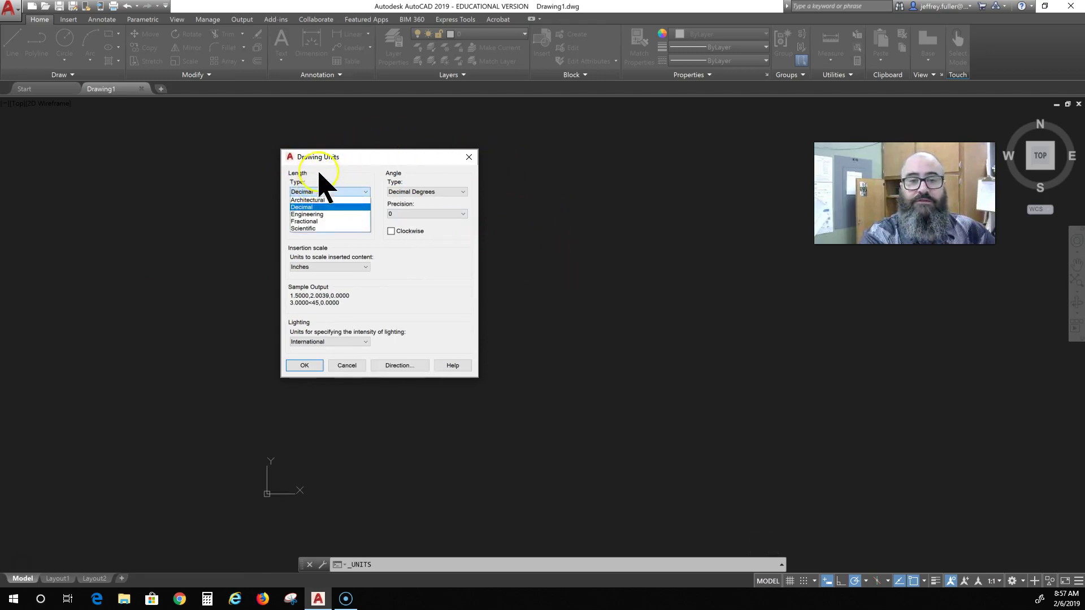
click(332, 200)
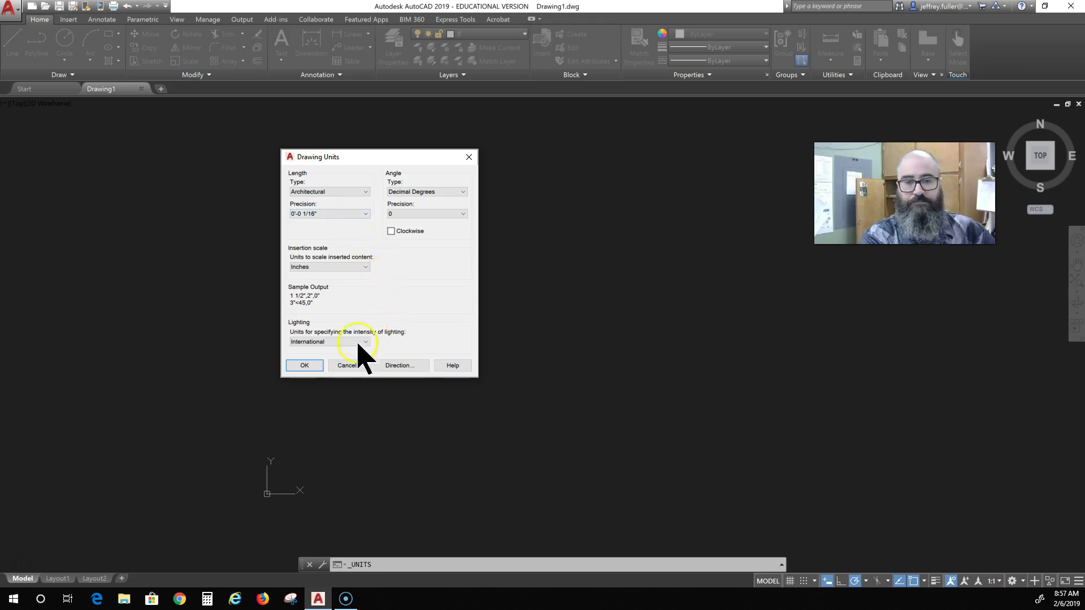
click(301, 364)
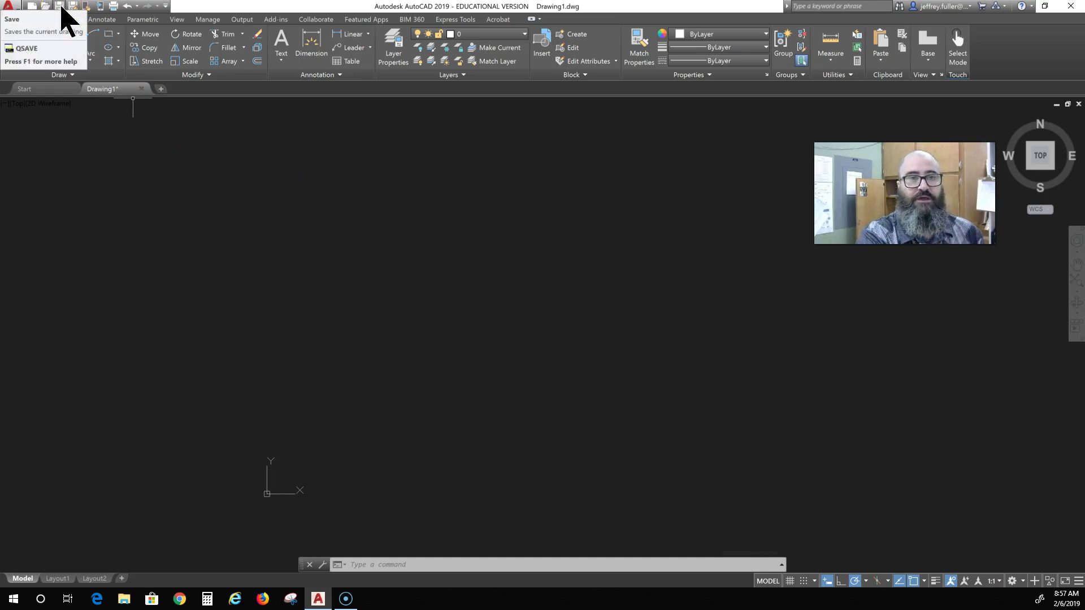
- Start saving the drawing in Documents, prefixing the file name with FP_, the author's first name and an underscore
click(59, 6)
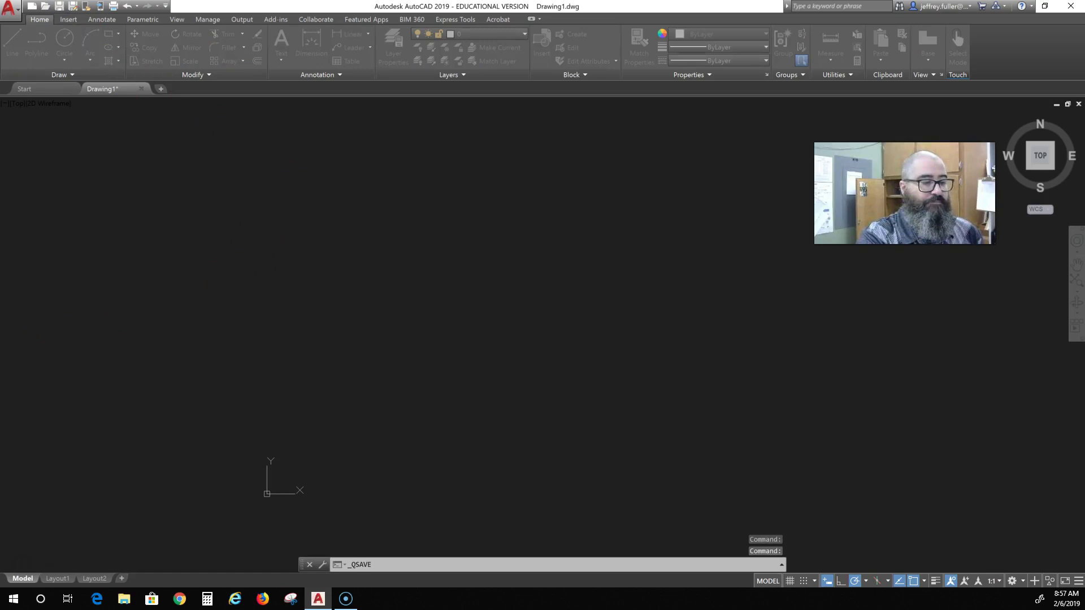
drag(528, 146, 455, 163)
click(462, 404)
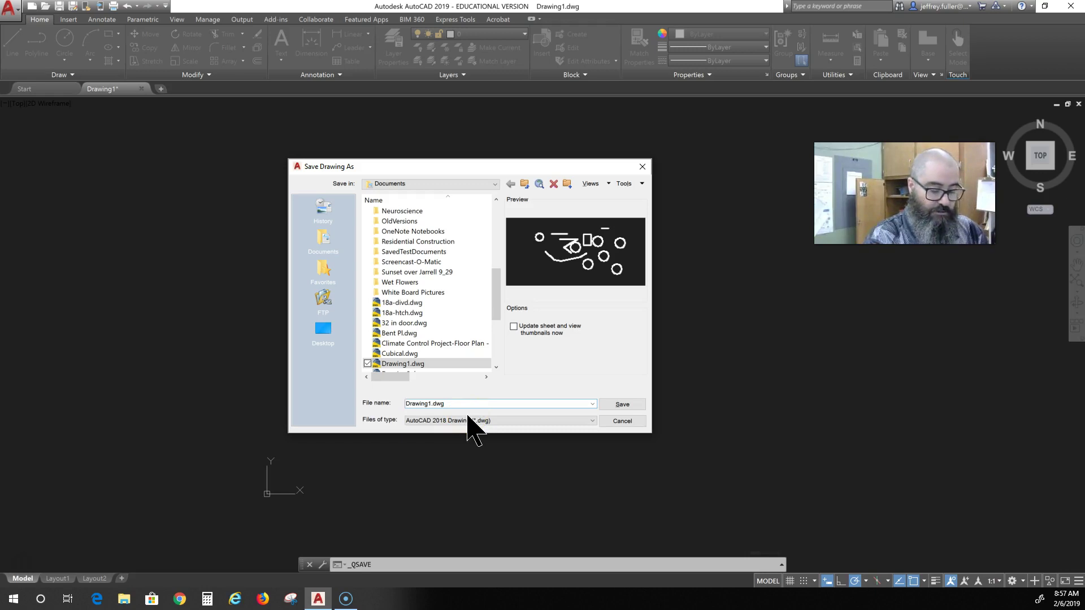
key(Home)
text(FP_)
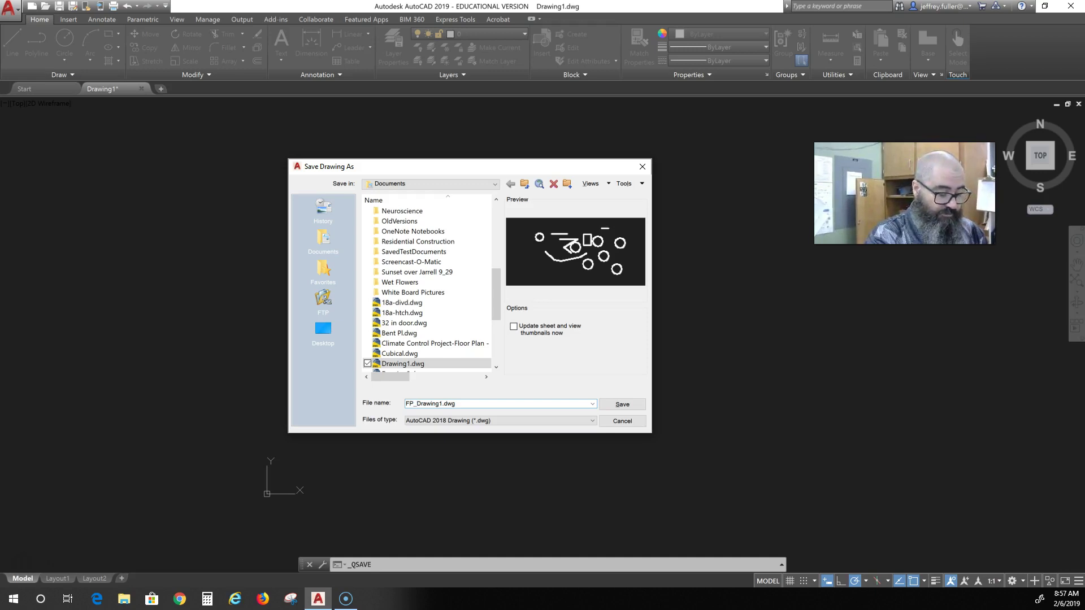
text(Jeff)
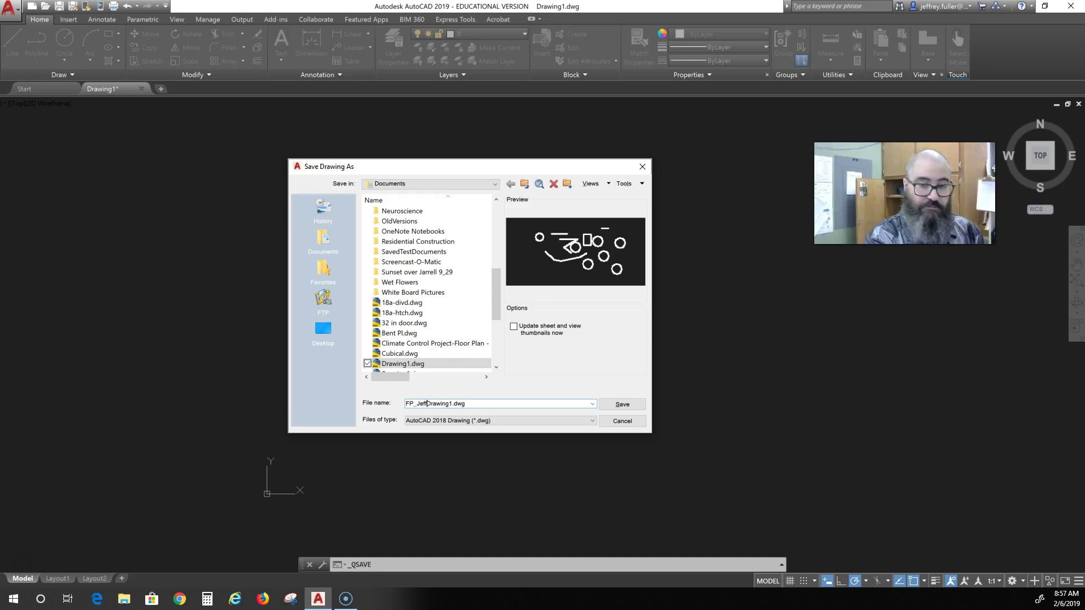
text(_)
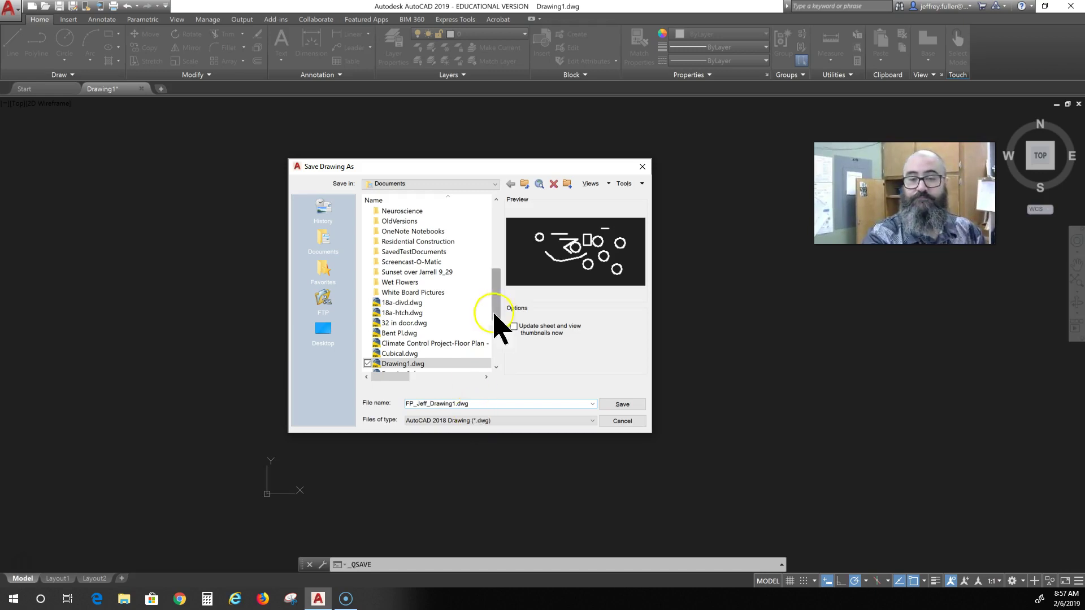
- Replace the Drawing1 part of the file name with 2_2019_2 and save the drawing
drag(456, 403, 430, 404)
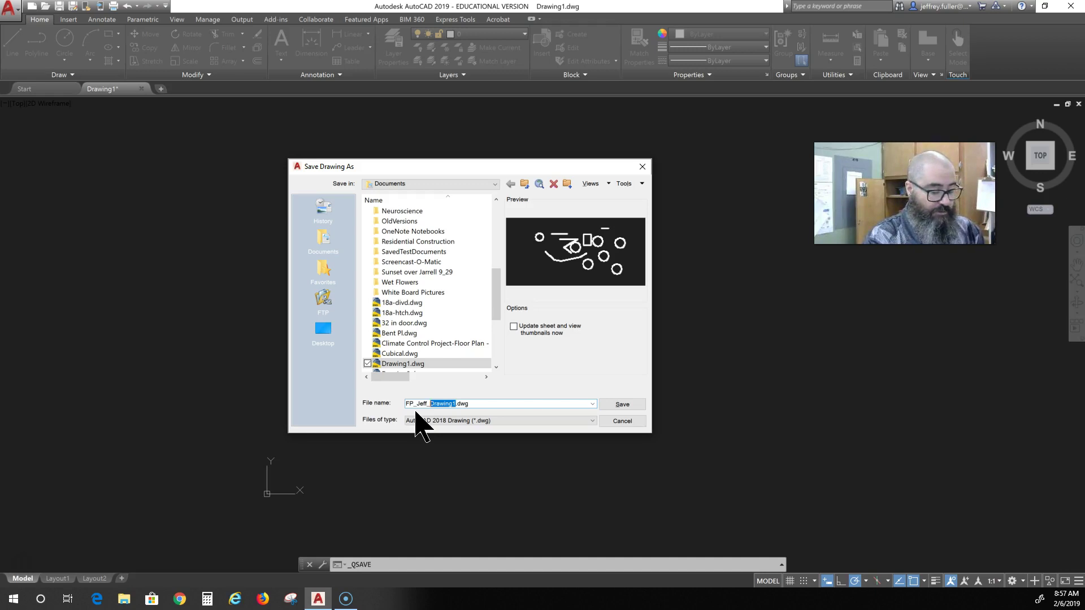
text(@)
key(BackSpace)
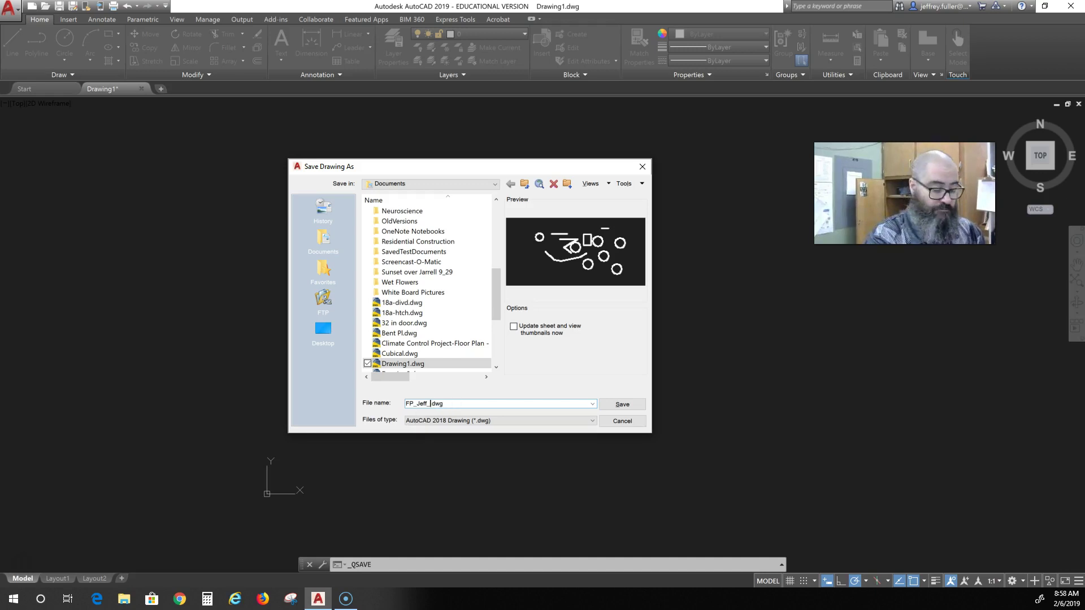
text(2)
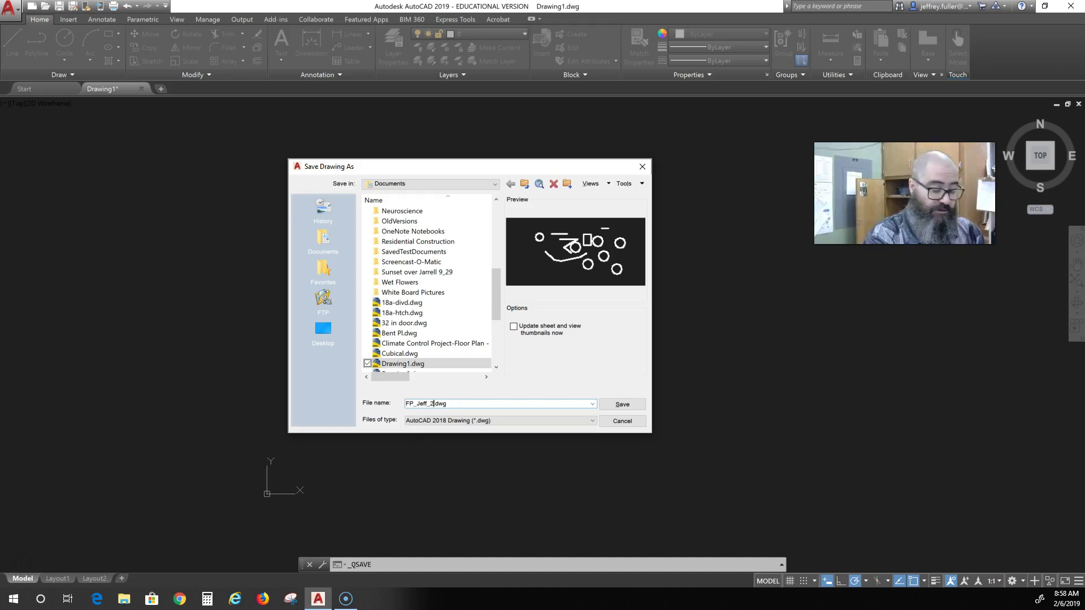
text(_)
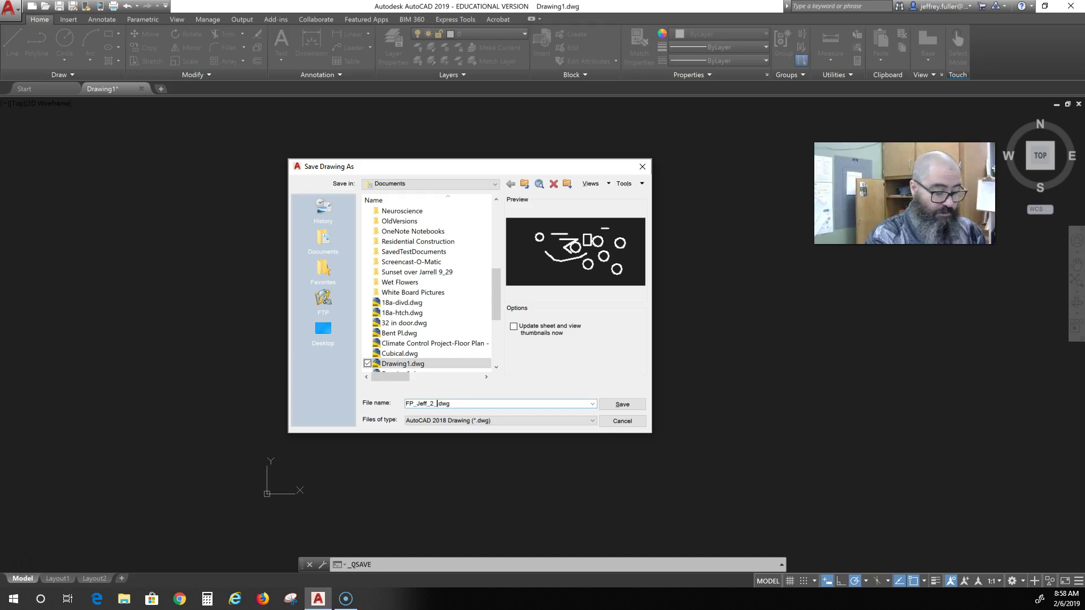
text(2019)
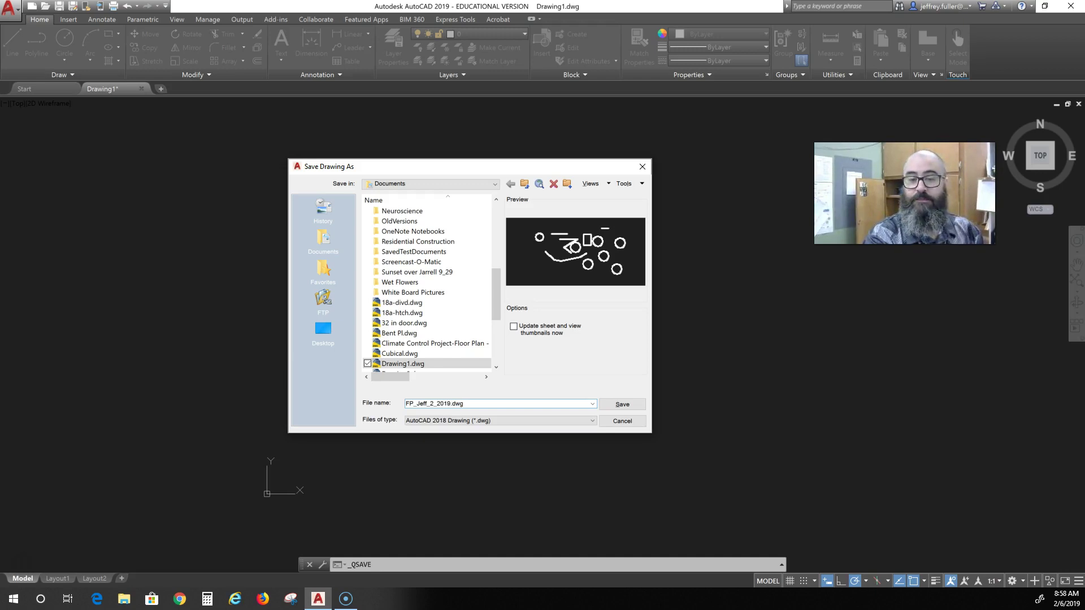
click(429, 404)
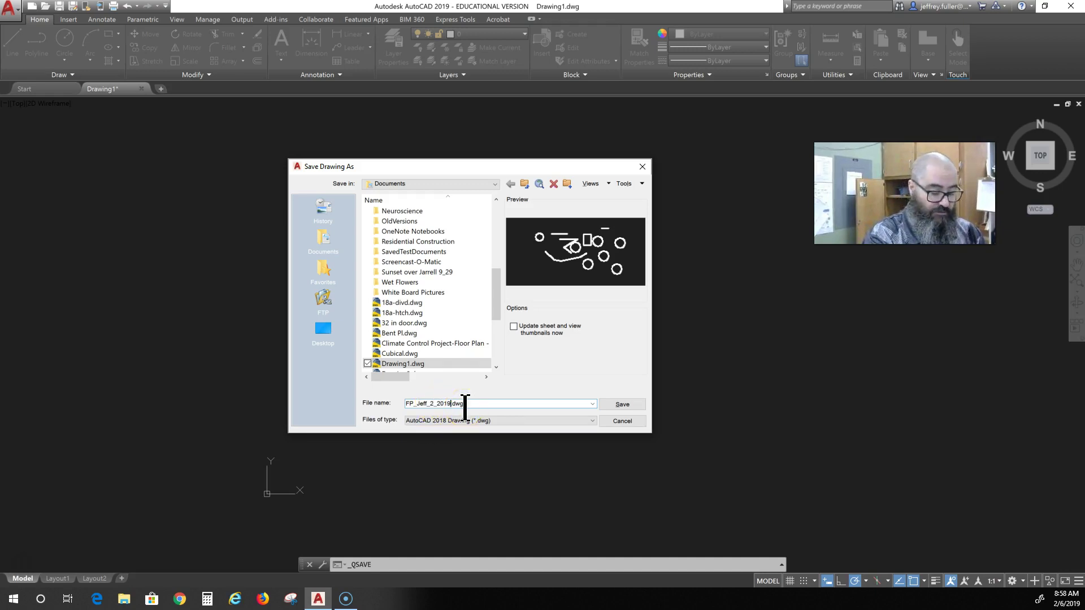
text(_2)
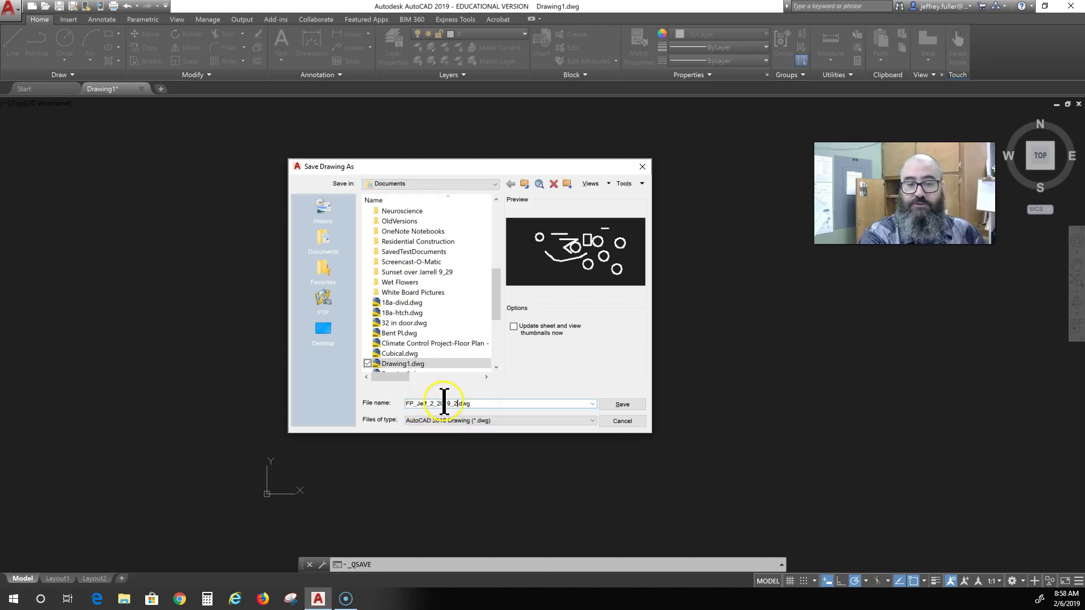
click(621, 405)
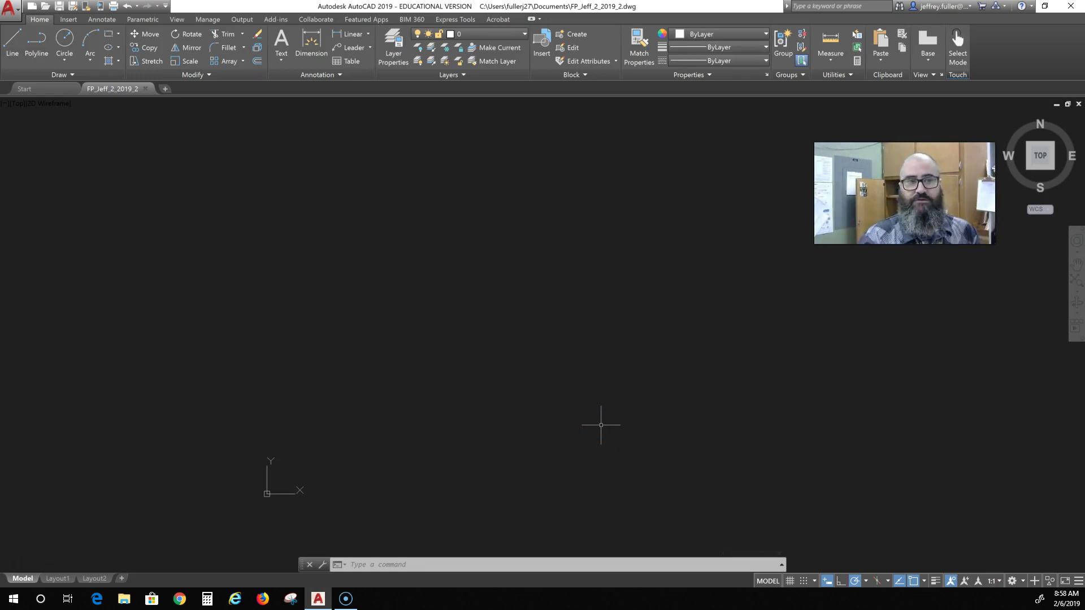
click(59, 6)
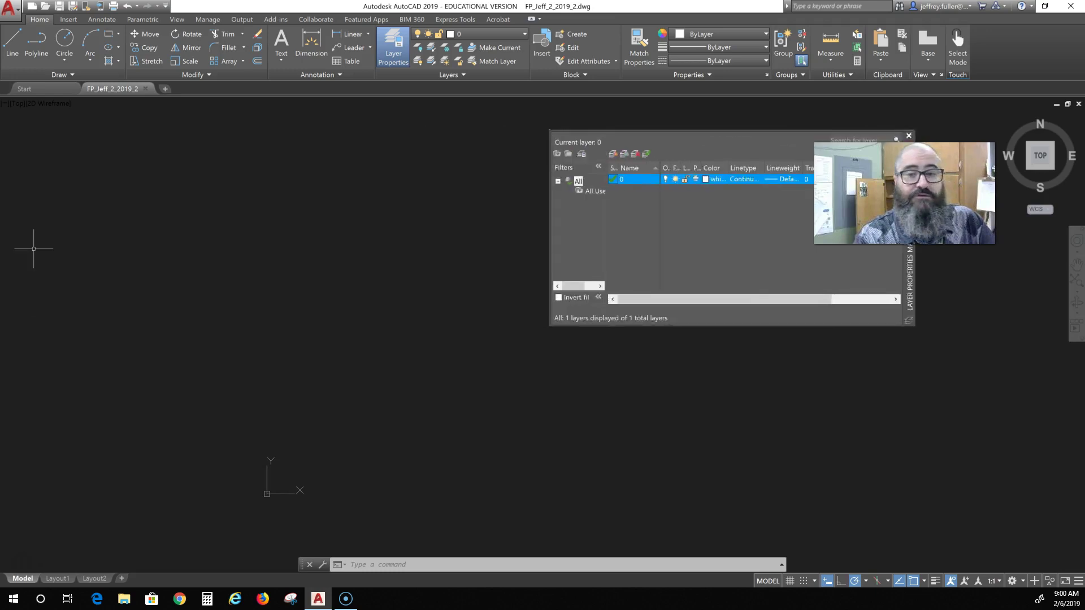
- Move the layer manager clear of the webcam area and create five new layers in the drawing
drag(911, 210, 642, 221)
click(794, 272)
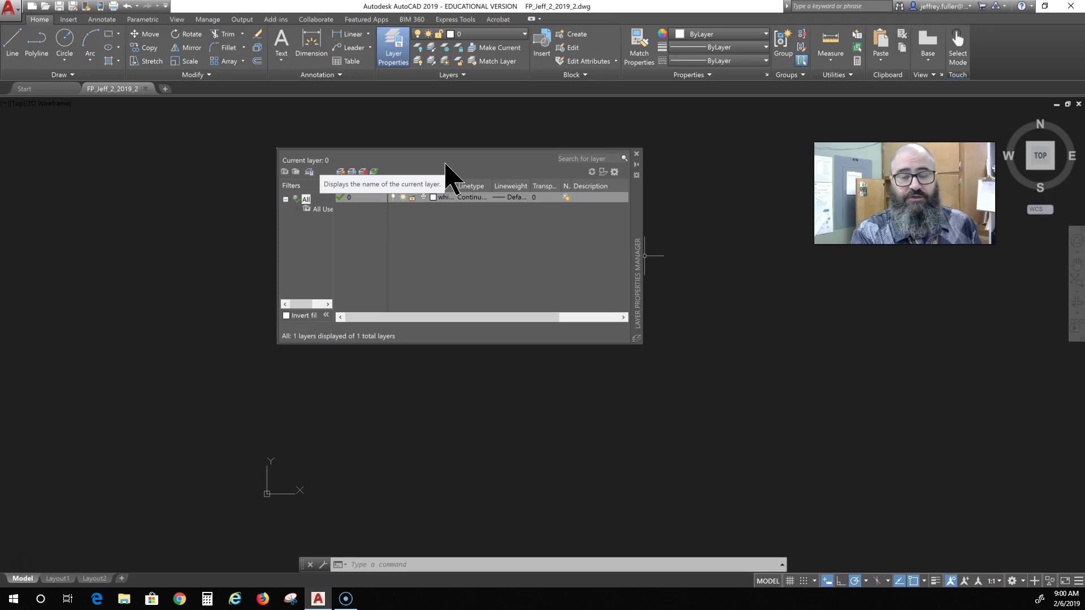
click(340, 173)
click(340, 173)
click(340, 172)
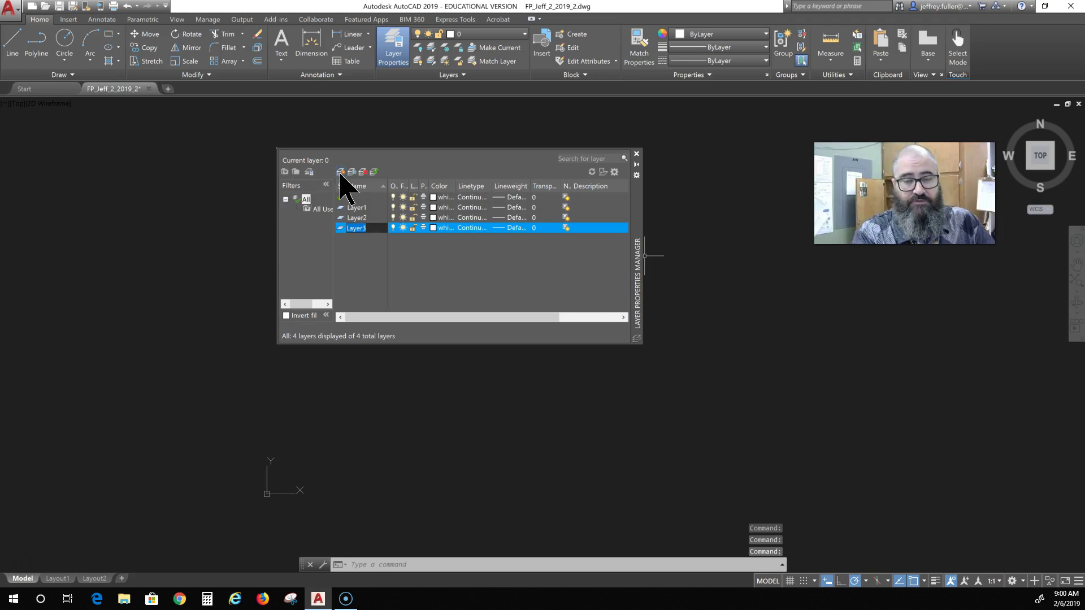
click(340, 173)
click(340, 172)
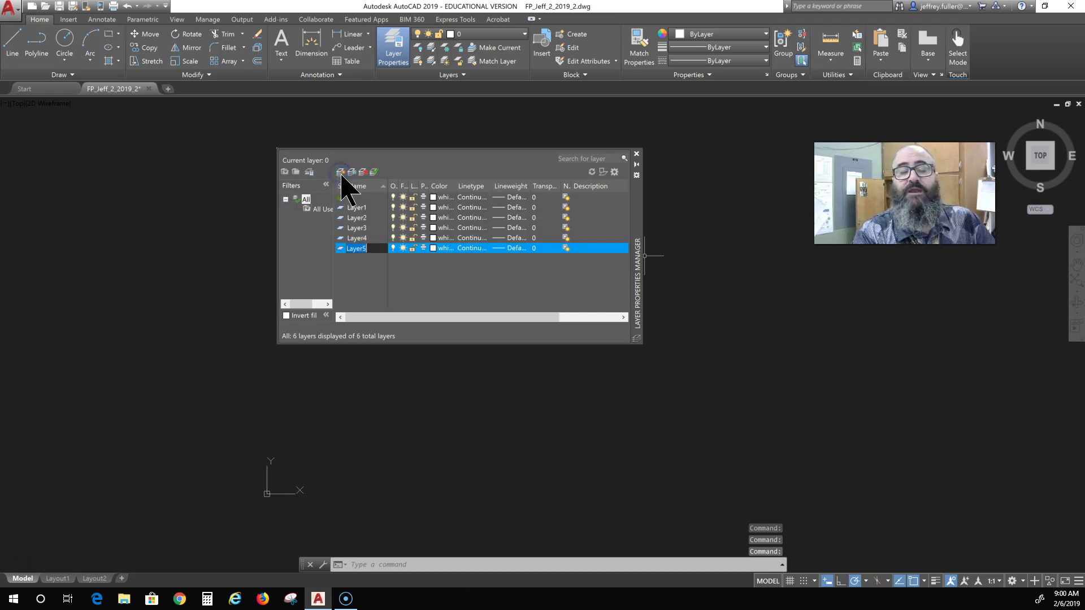
- Rename Layer1 to Ext Wall in the layer list
click(367, 209)
right_click(368, 209)
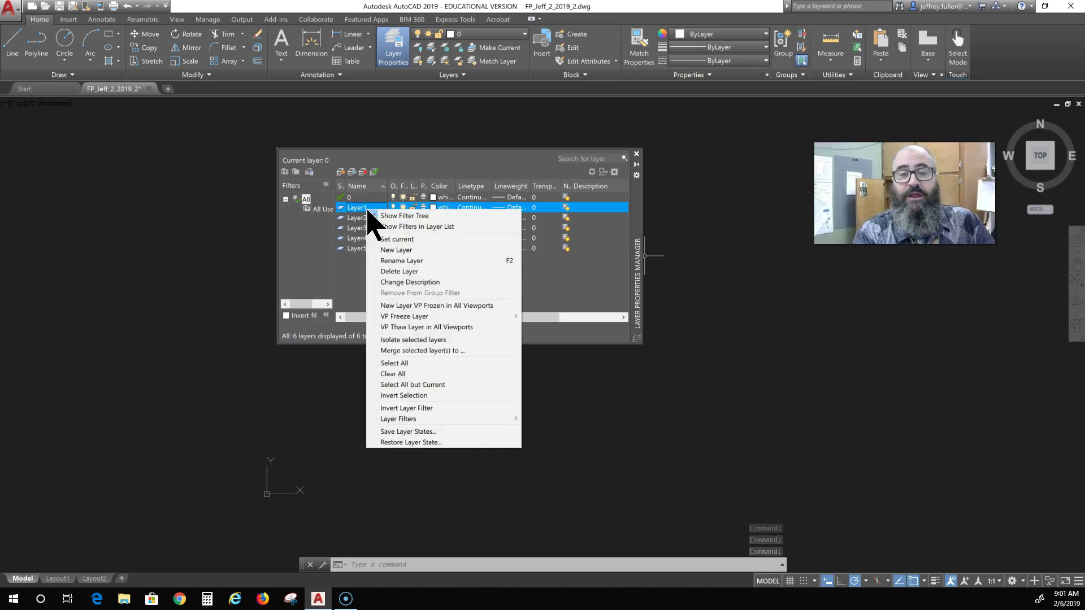
click(404, 260)
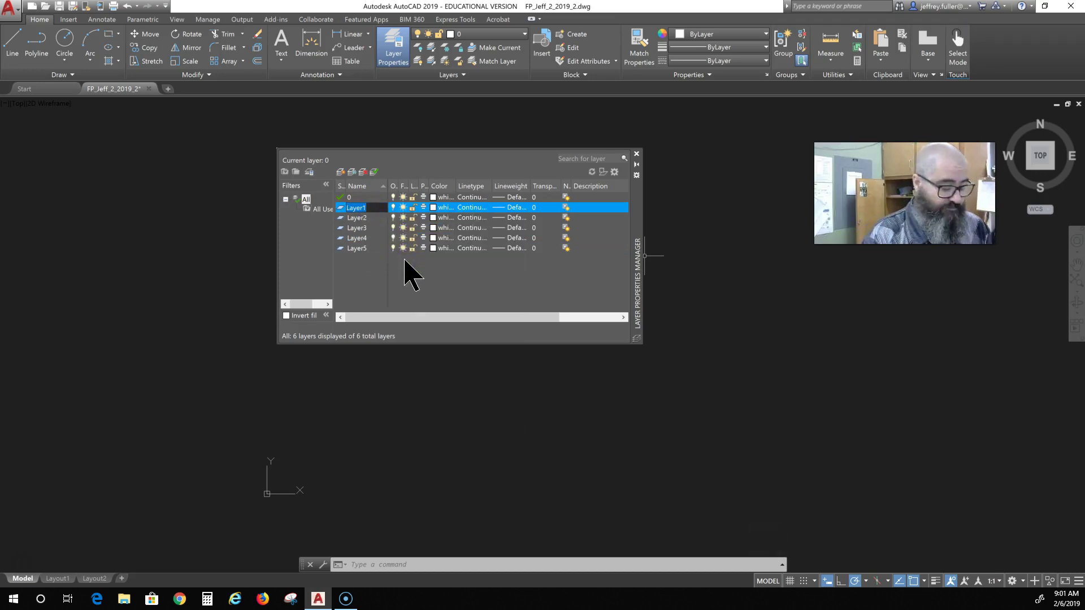
text(Ext Wall)
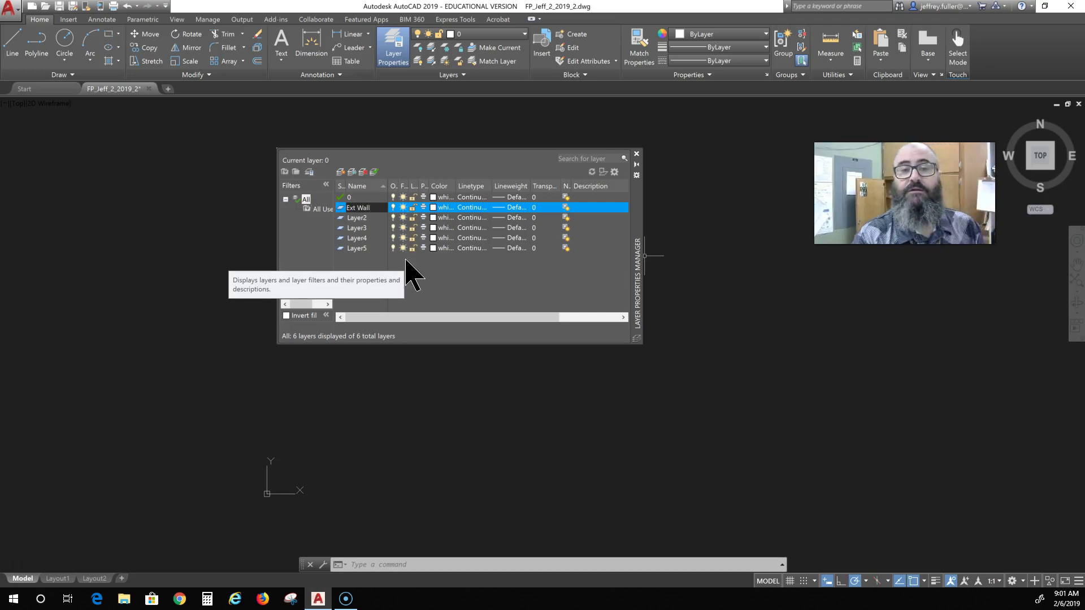
- Rename Layer2 to Int Wall in the layer list
click(371, 219)
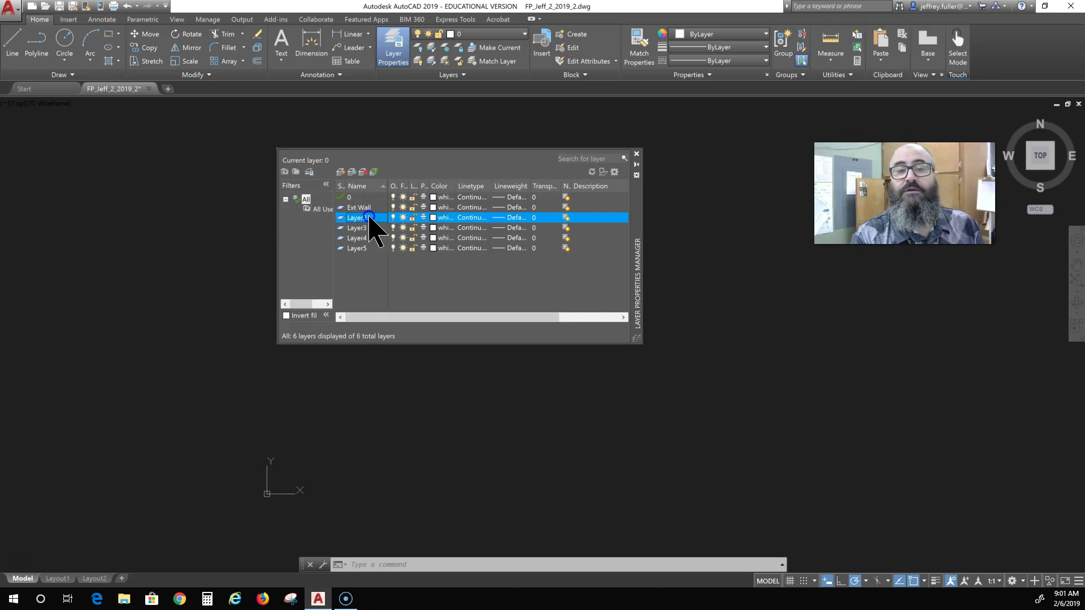
right_click(369, 218)
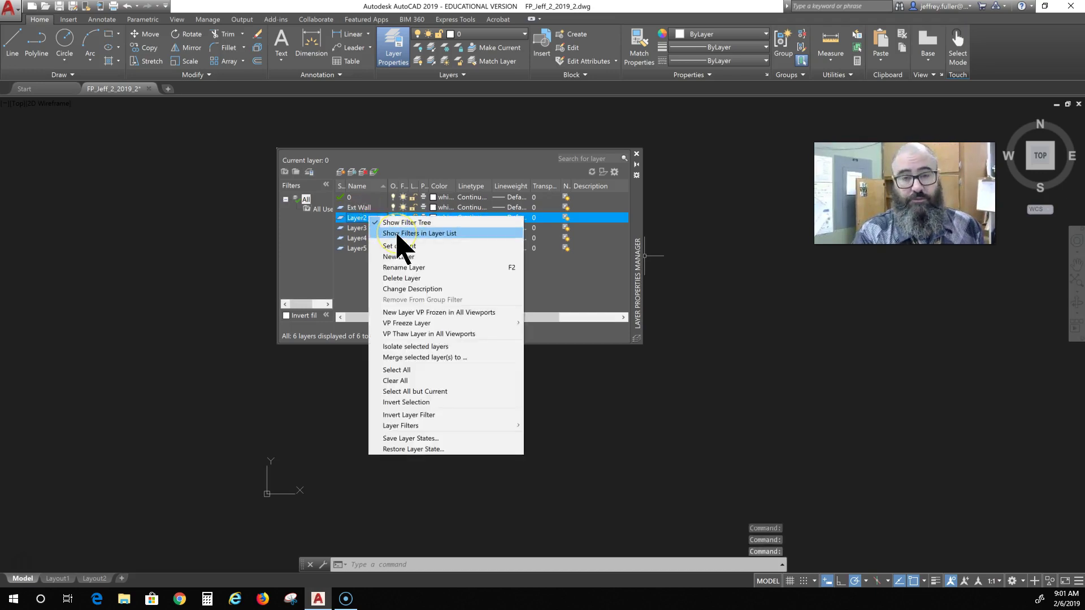
click(401, 266)
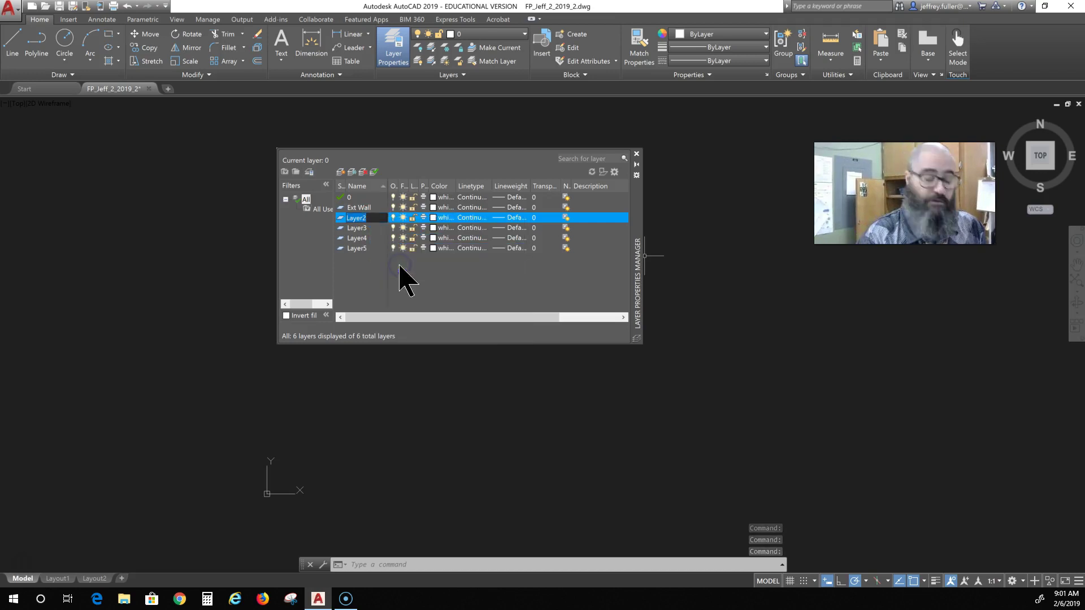
text(Int wa)
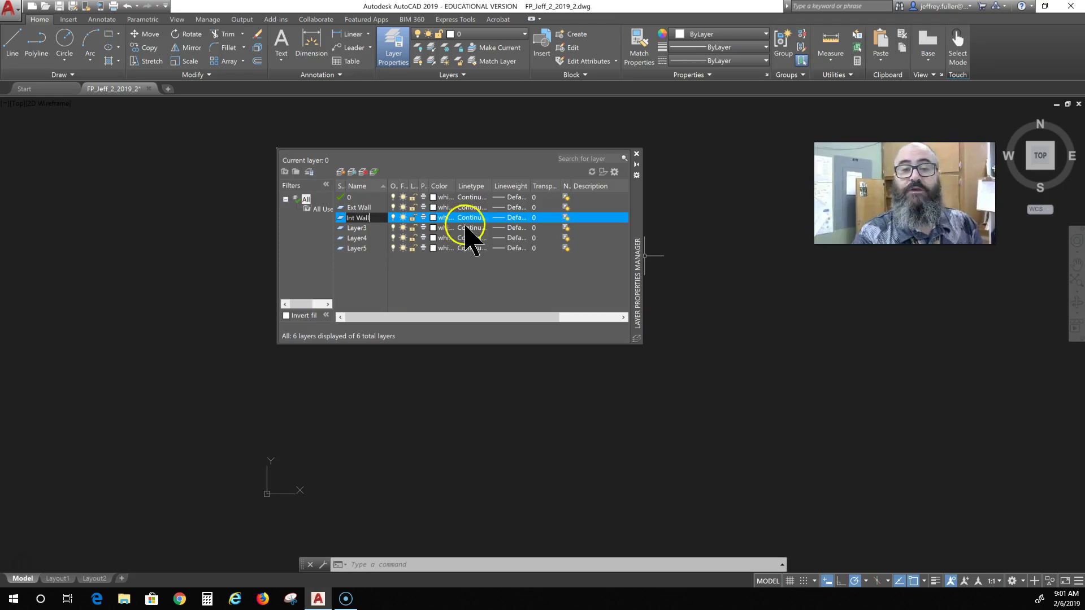
- Rename Layer3 to Doors in the layer list
double_click(357, 227)
right_click(359, 229)
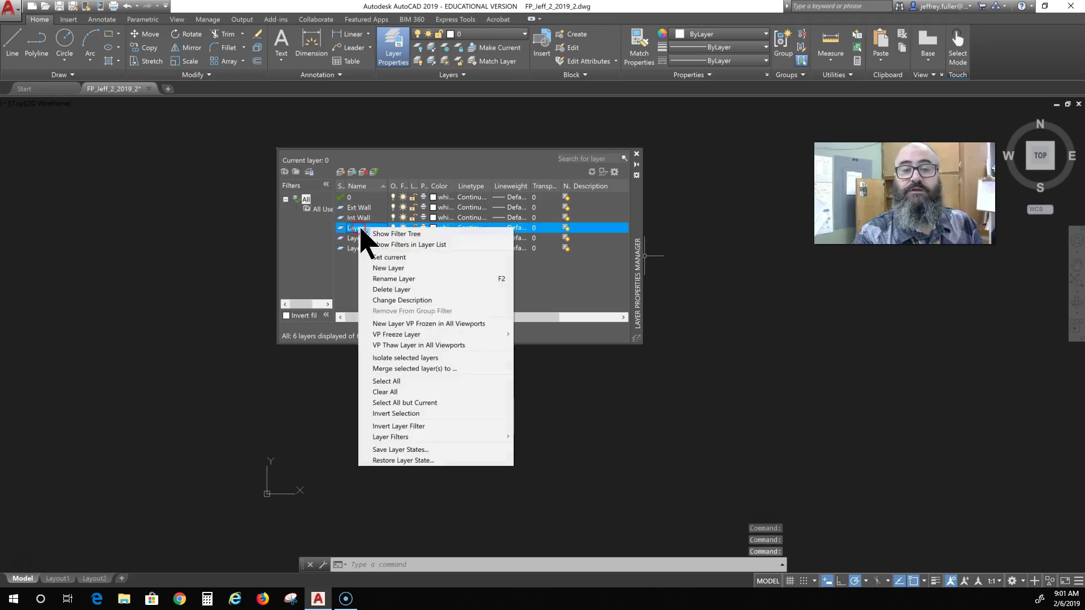
click(406, 280)
text(Door)
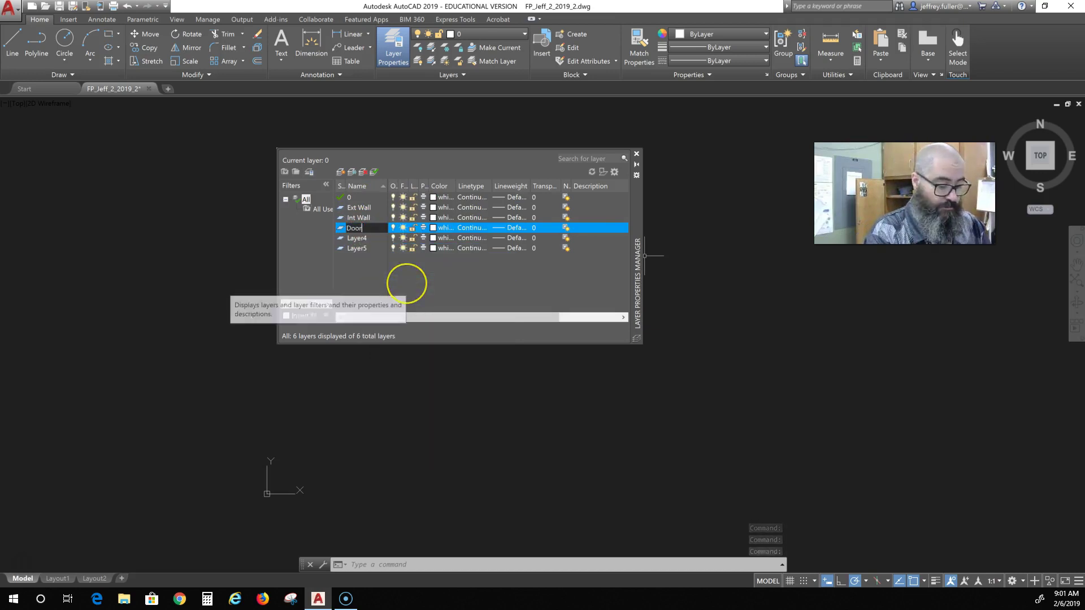
text(s)
click(342, 240)
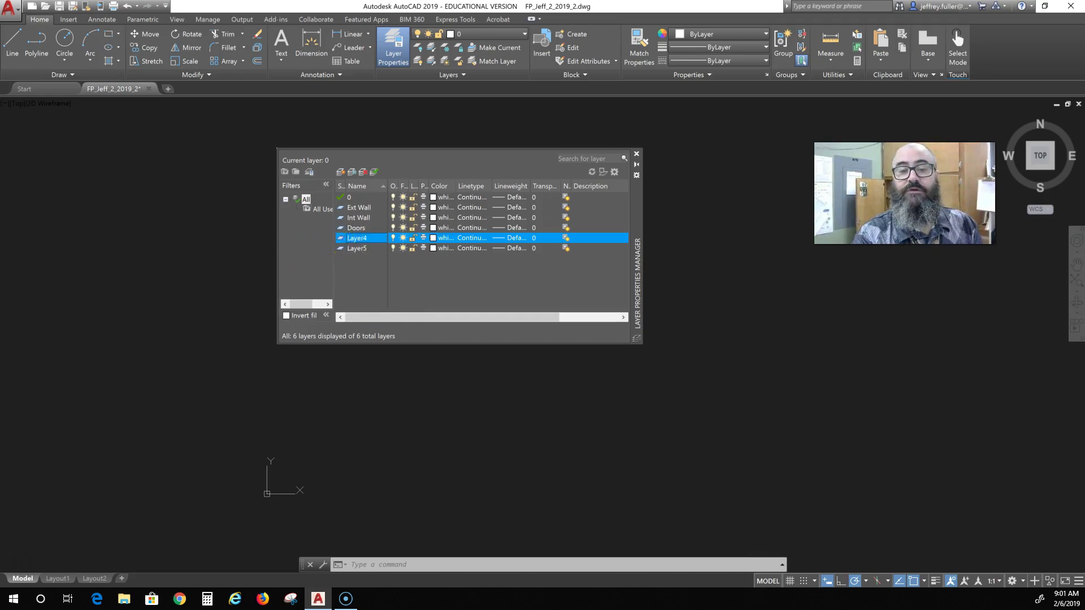
- Rename Layer4 to Windows in the layer list
right_click(349, 238)
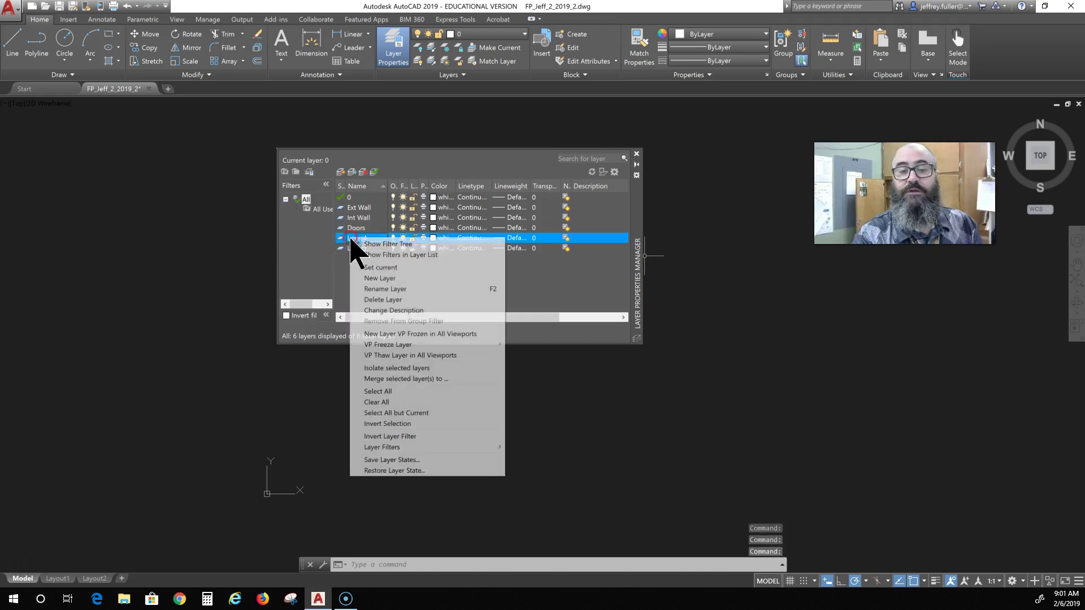
click(384, 289)
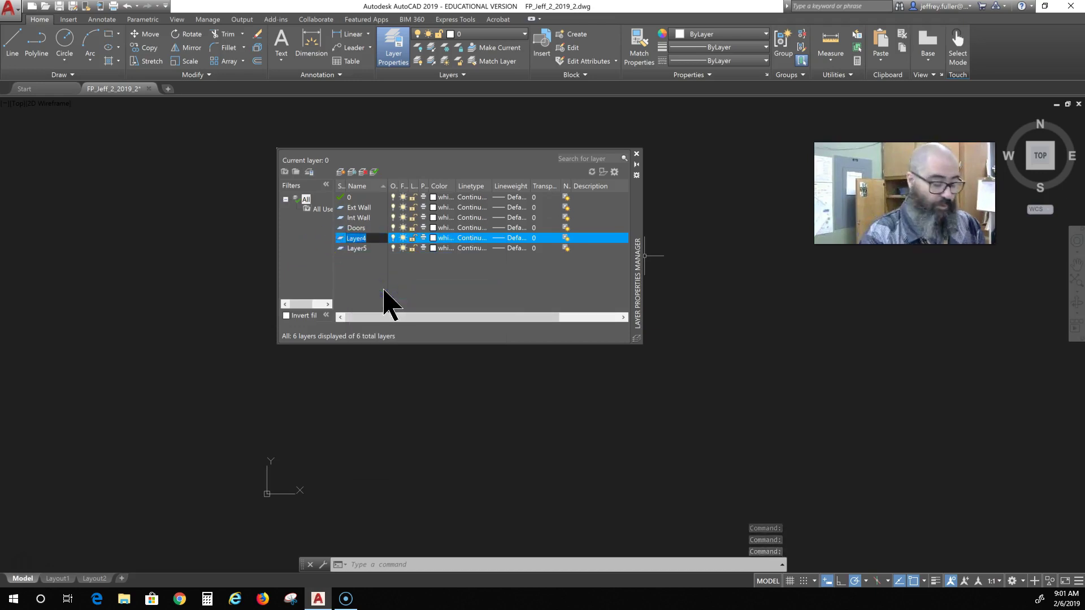
text(Windows)
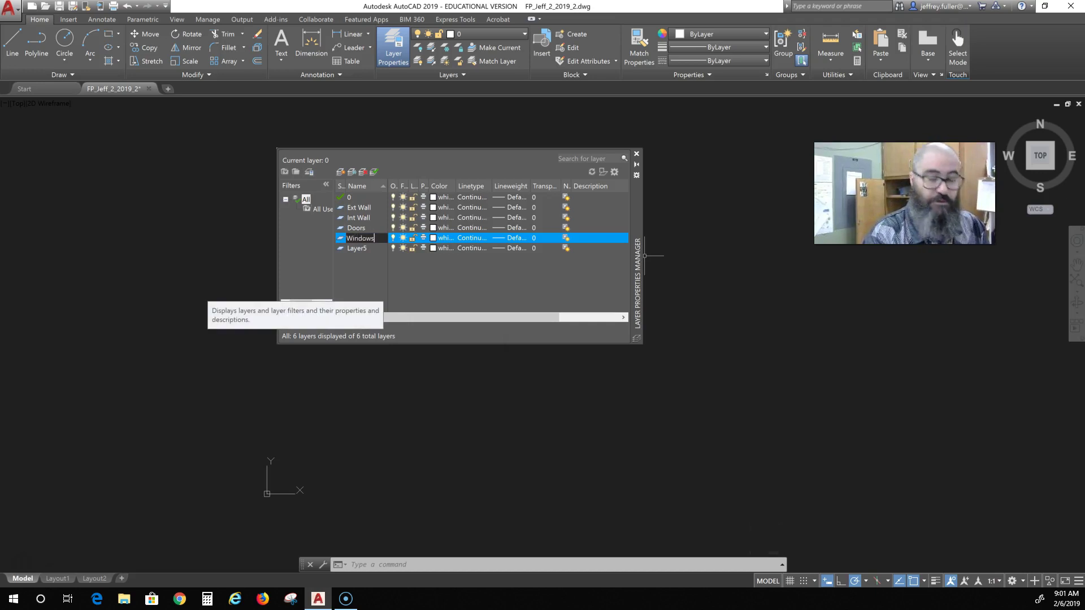
click(368, 257)
click(371, 250)
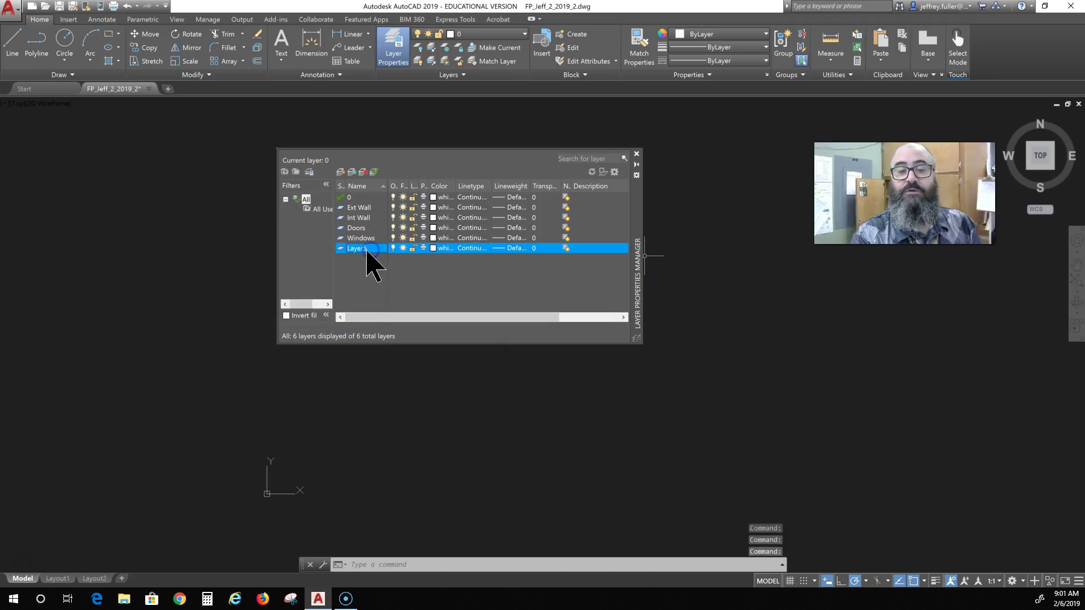
right_click(367, 251)
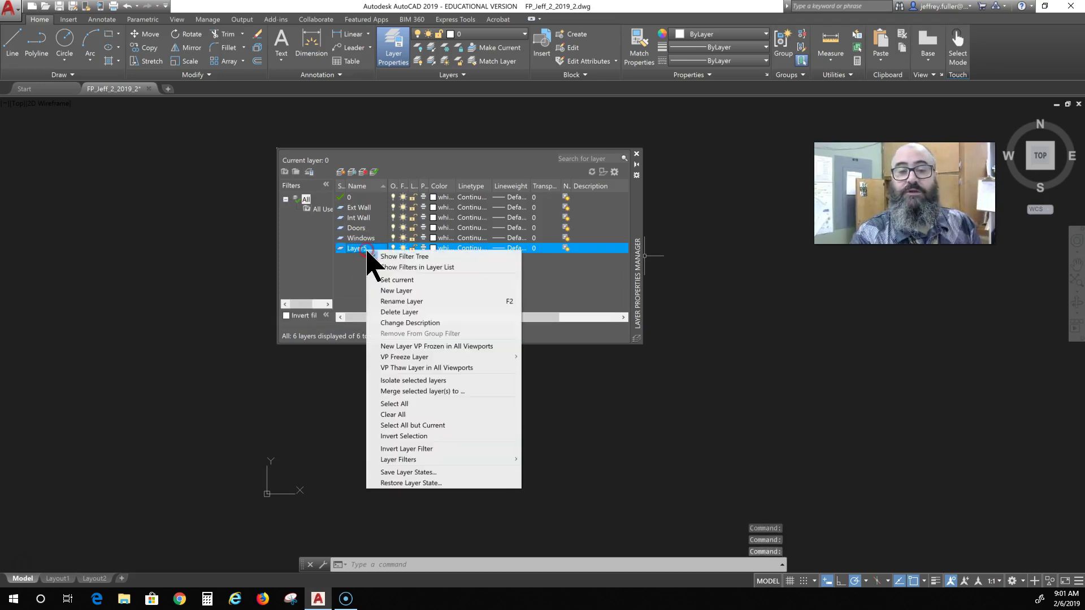
click(425, 303)
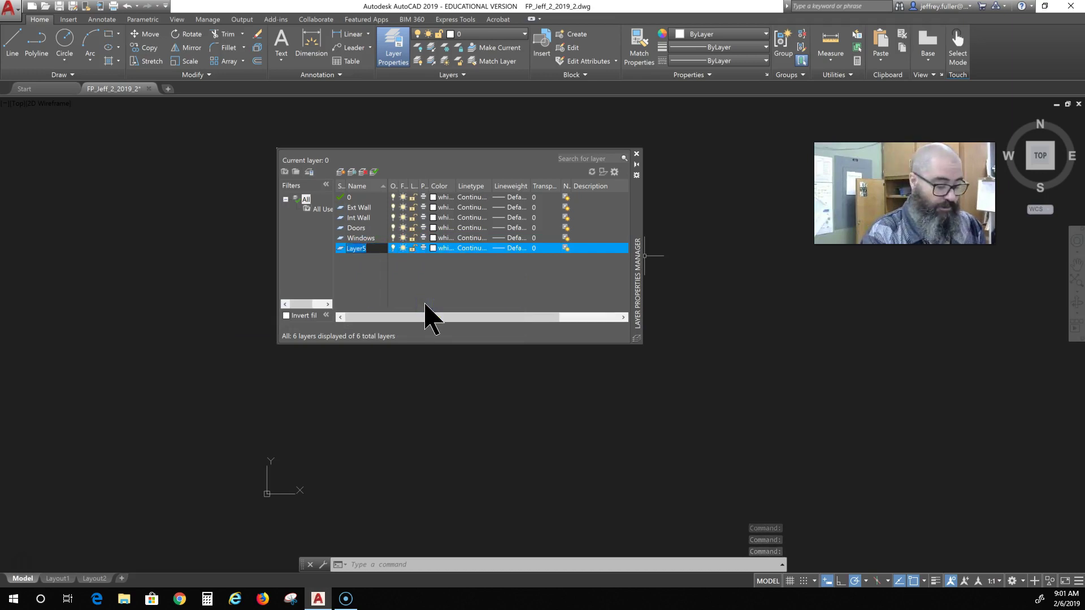
text(Case)
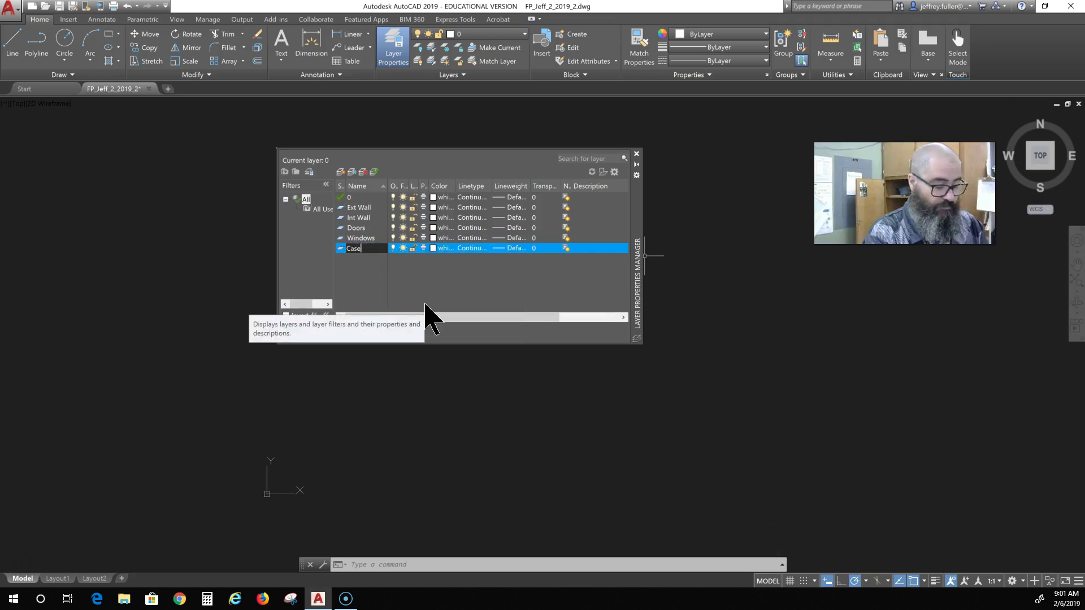
text(wo)
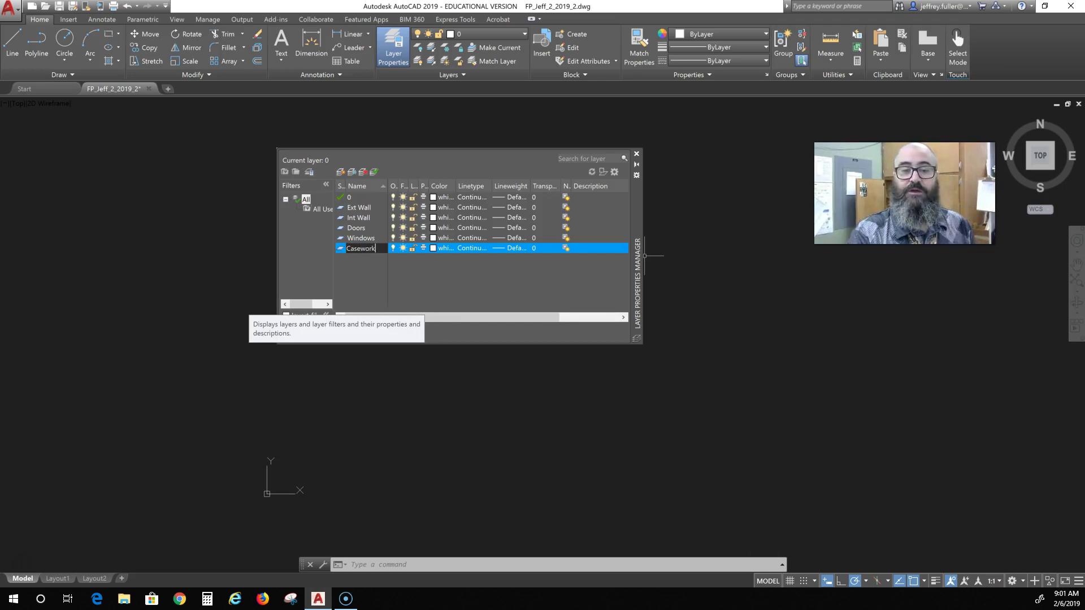
text(rk)
key(Return)
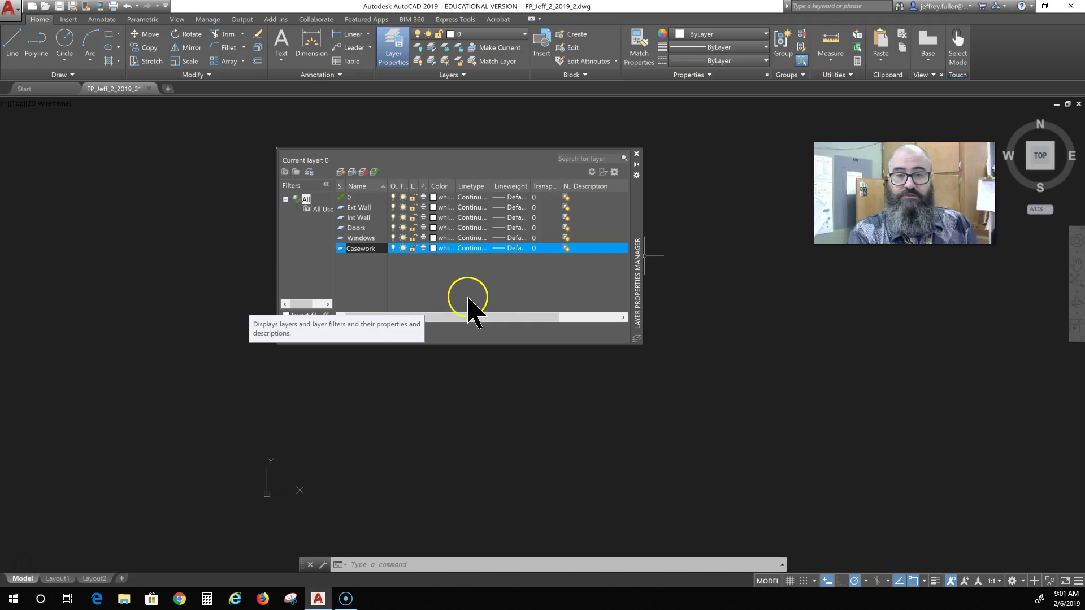
key(Escape)
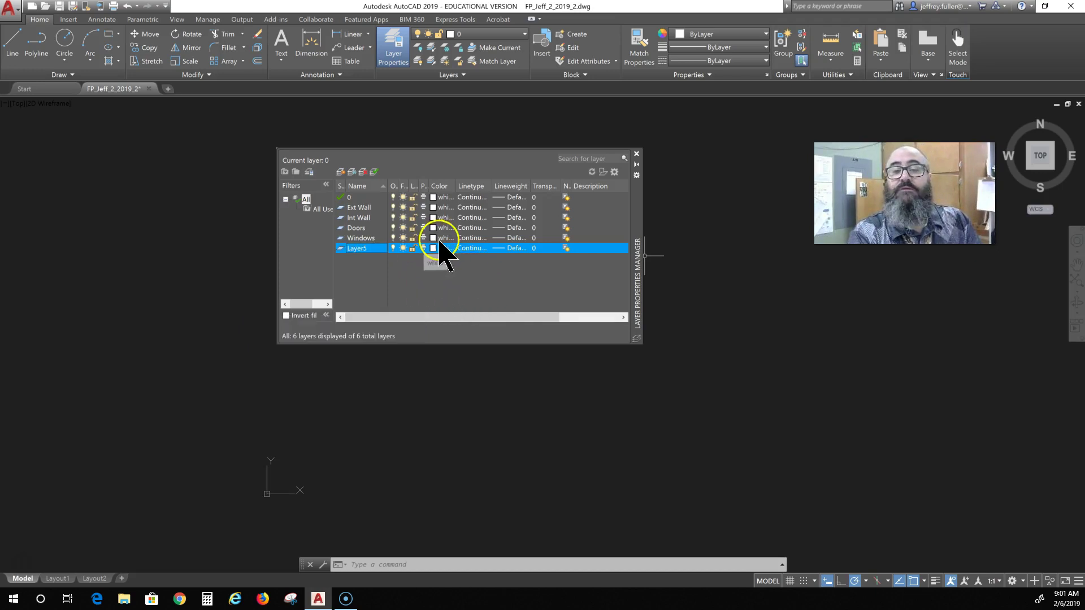
- Rename Layer5 to CAsework in the layer list
click(379, 249)
right_click(378, 250)
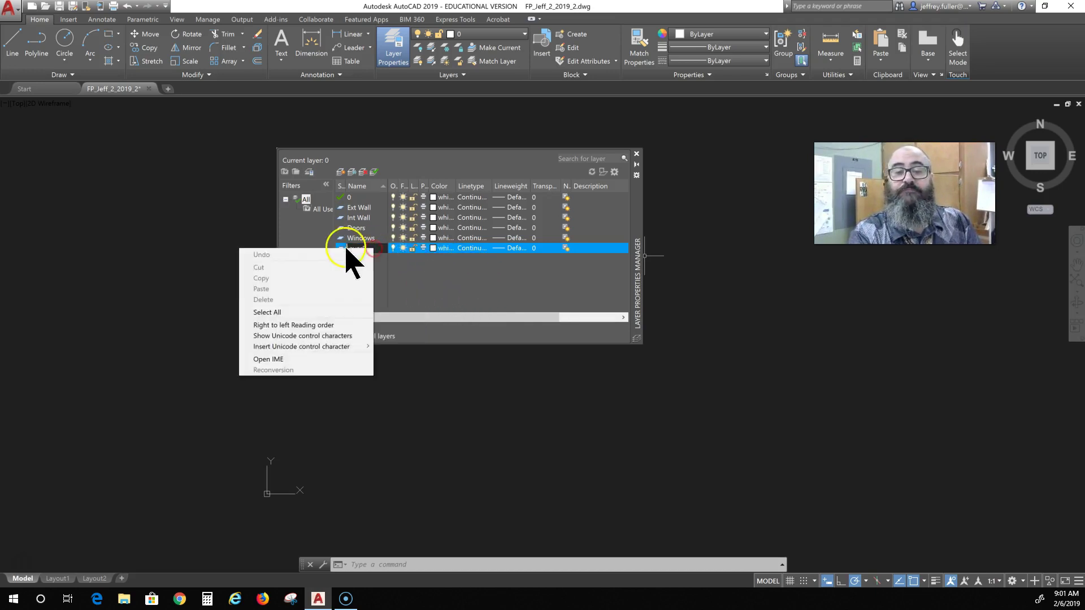
click(381, 255)
right_click(381, 256)
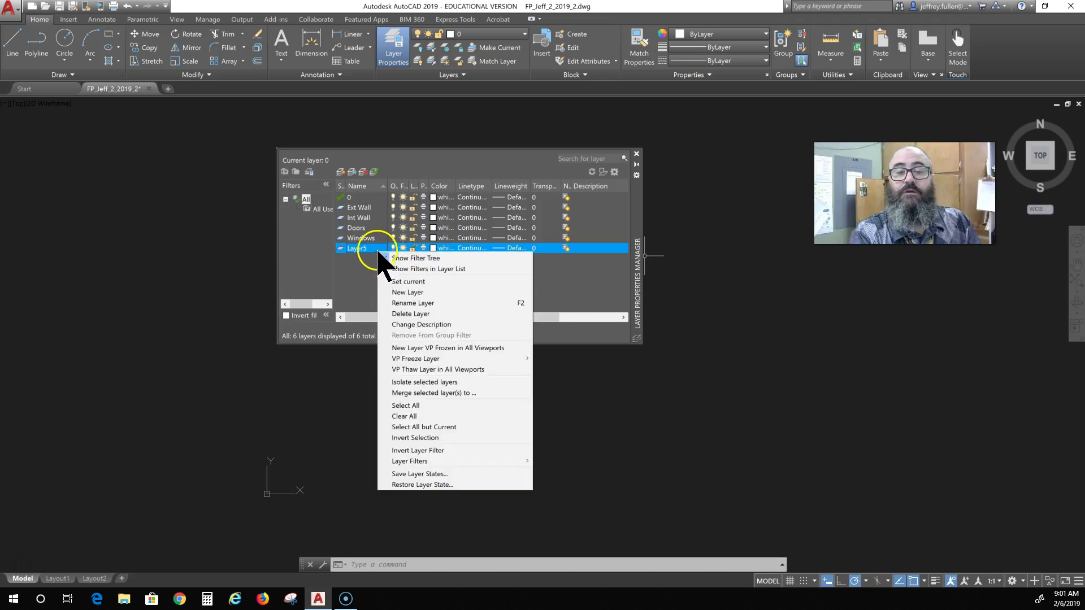
click(377, 252)
right_click(376, 250)
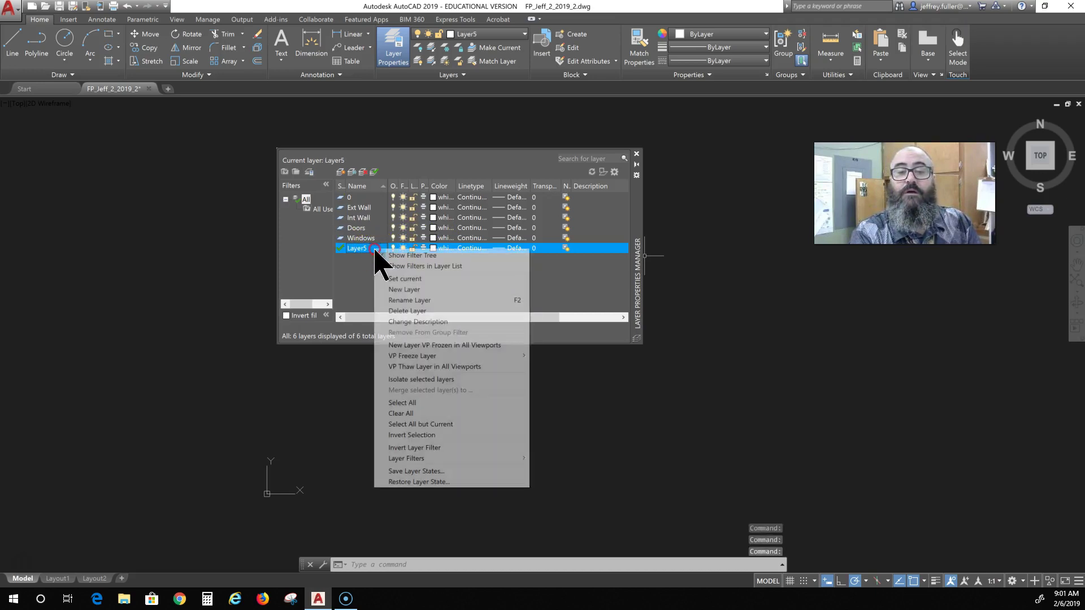
click(410, 300)
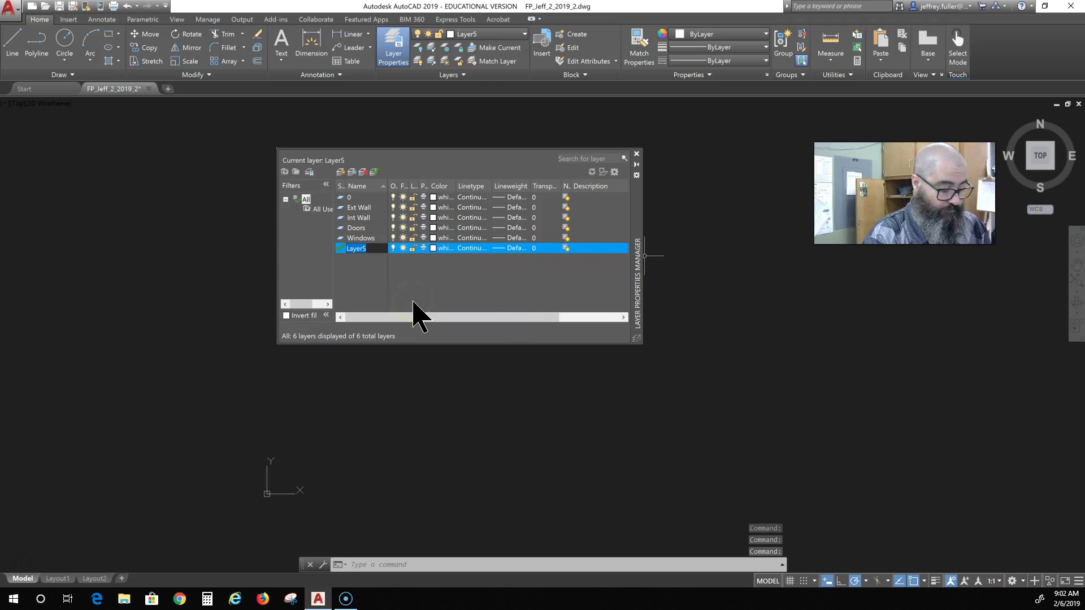
text(CAsewor)
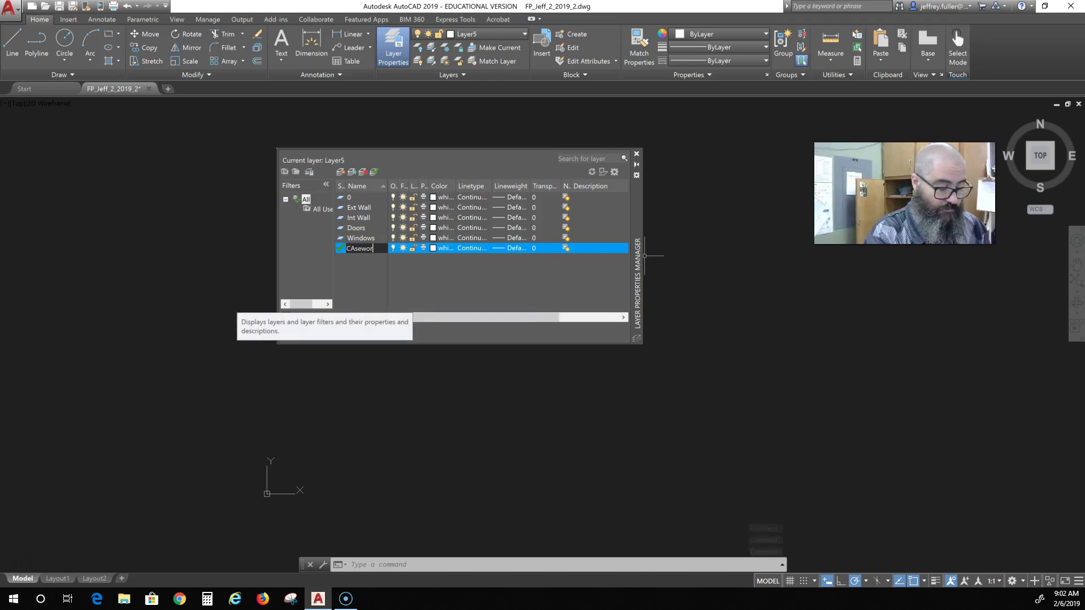
text(k)
key(Return)
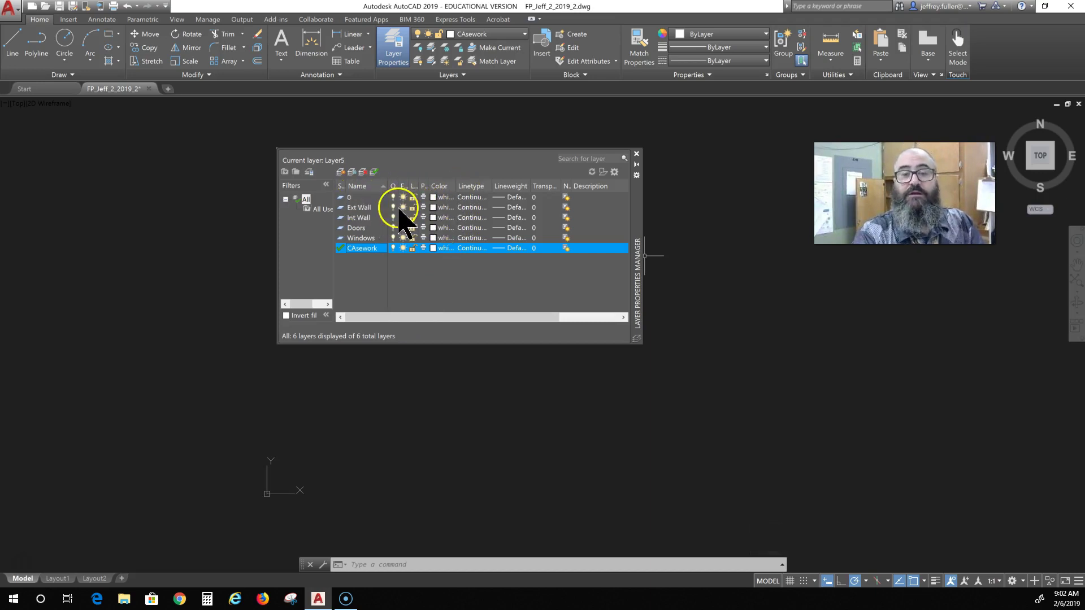
- Set the Ext Wall layer's color to red and the Int Wall layer's color to green
click(434, 208)
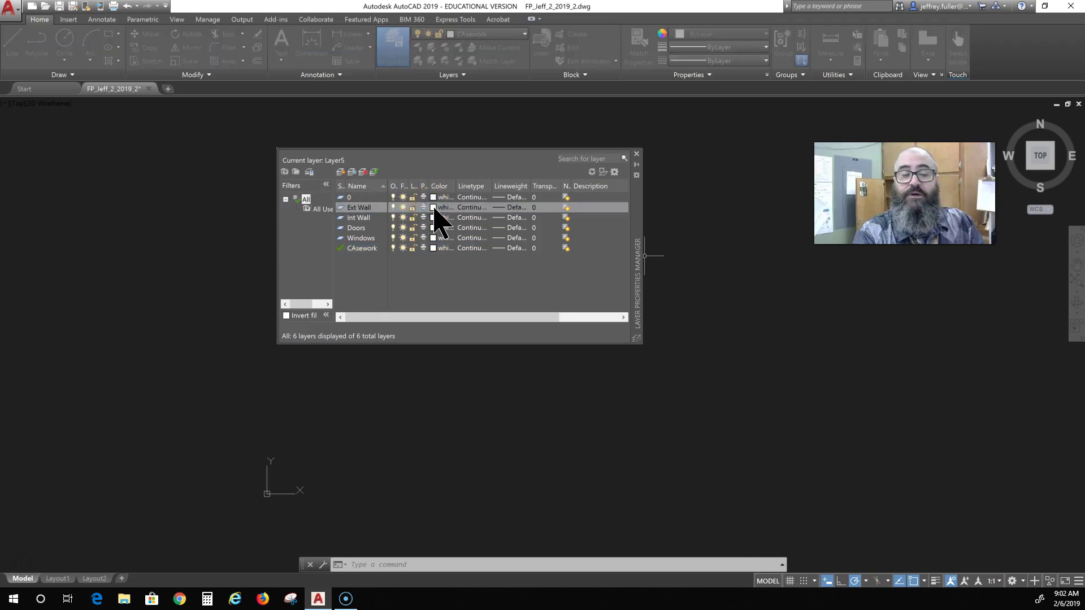
drag(47, 486, 734, 249)
click(683, 379)
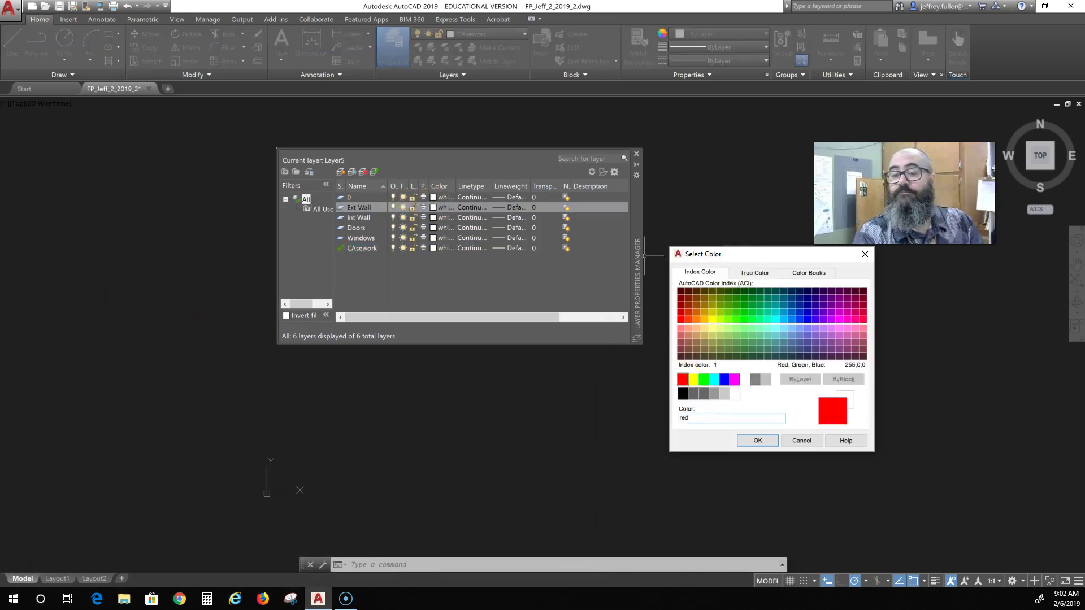
click(758, 440)
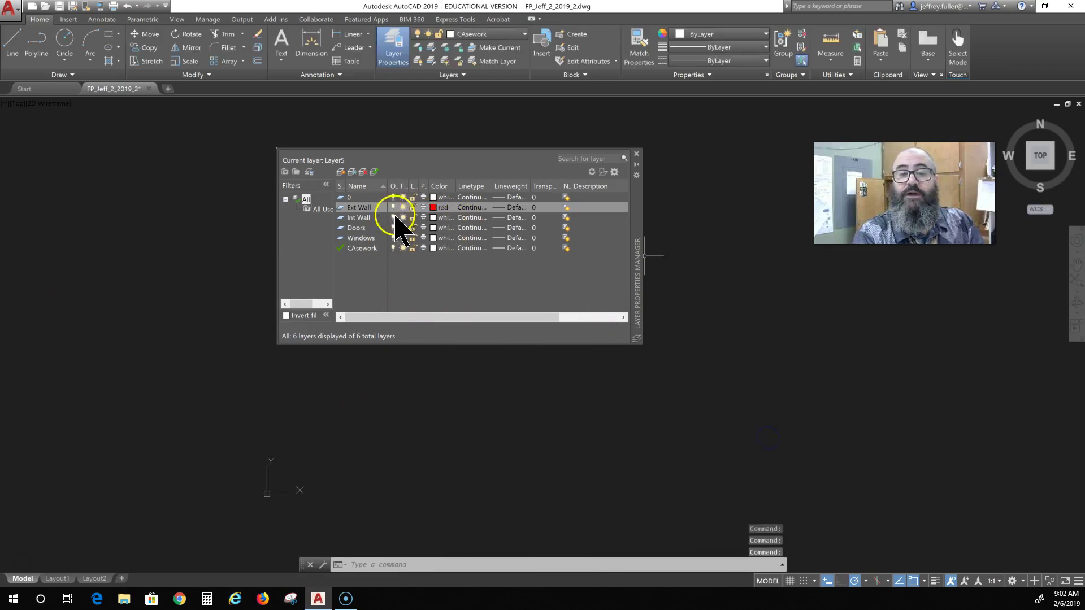
click(438, 218)
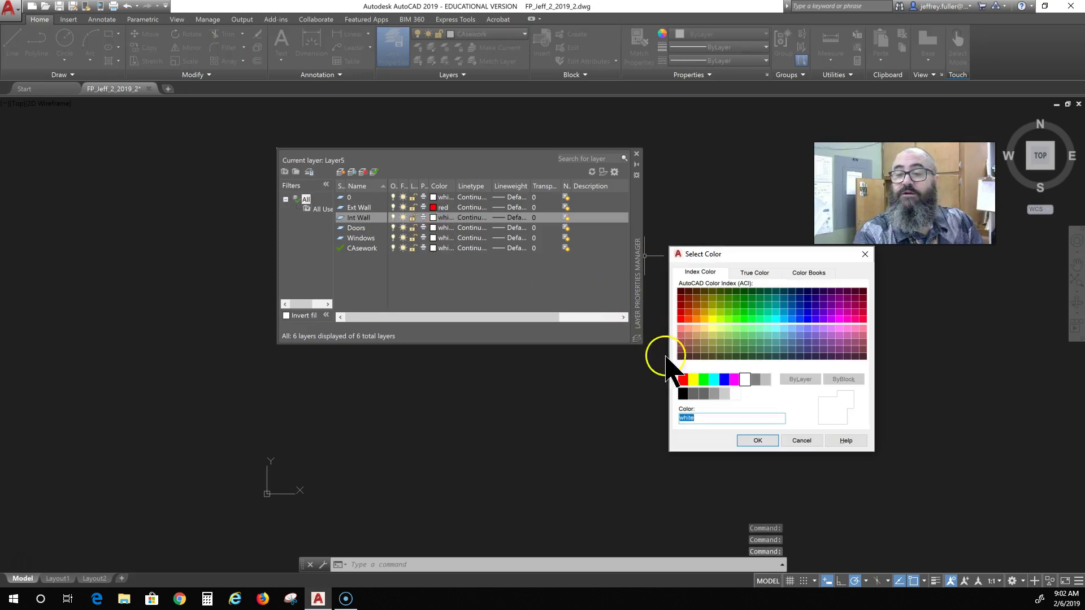
click(704, 379)
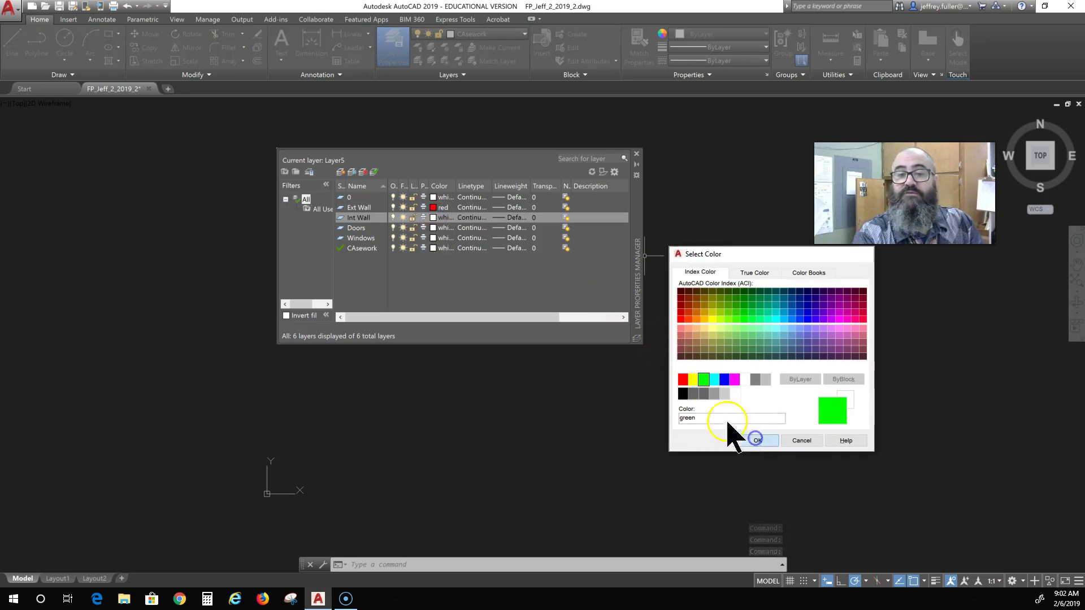
click(756, 440)
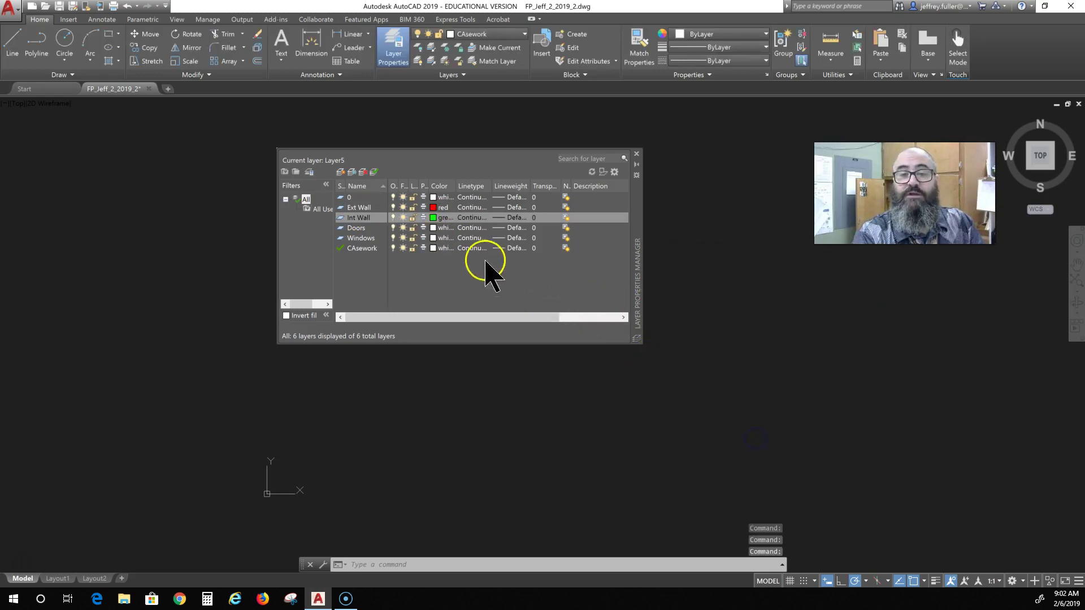
- Set the Doors layer's color to yellow and the Windows layer's color to cyan
click(436, 227)
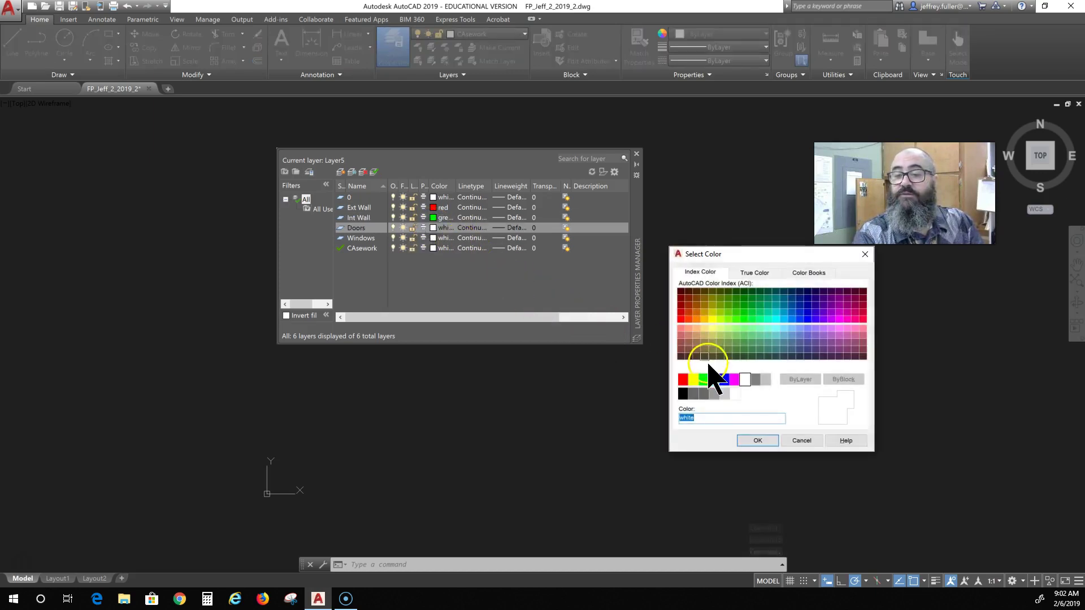
click(694, 379)
click(757, 440)
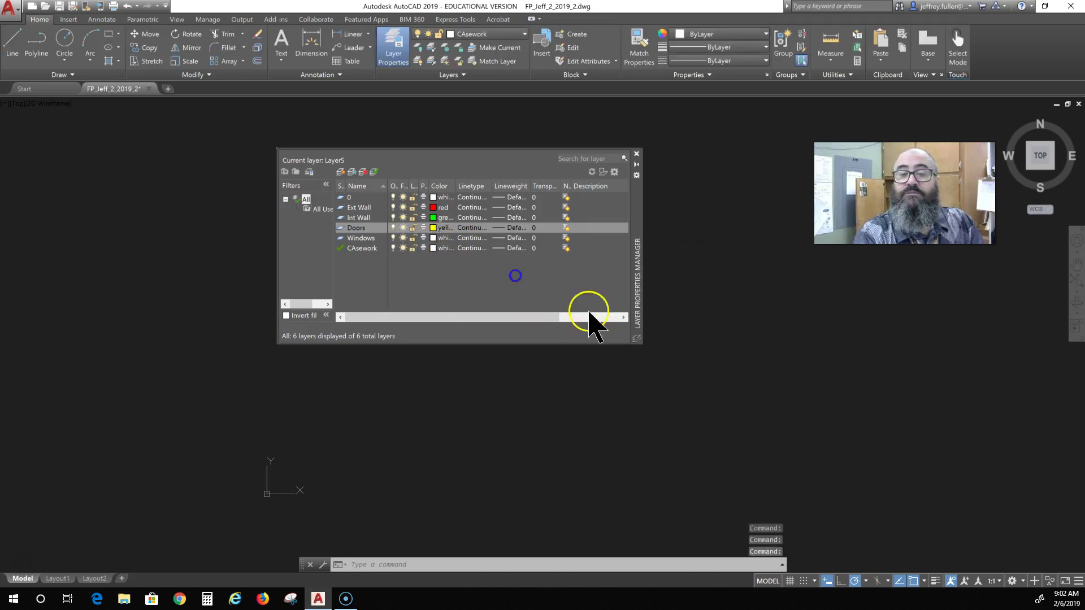
click(435, 238)
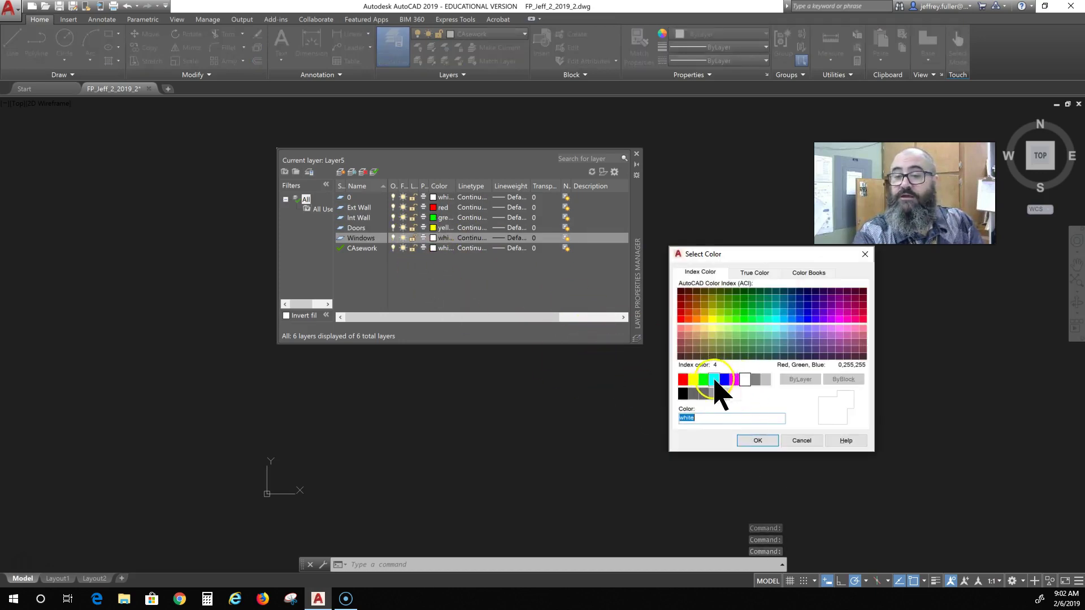
click(713, 379)
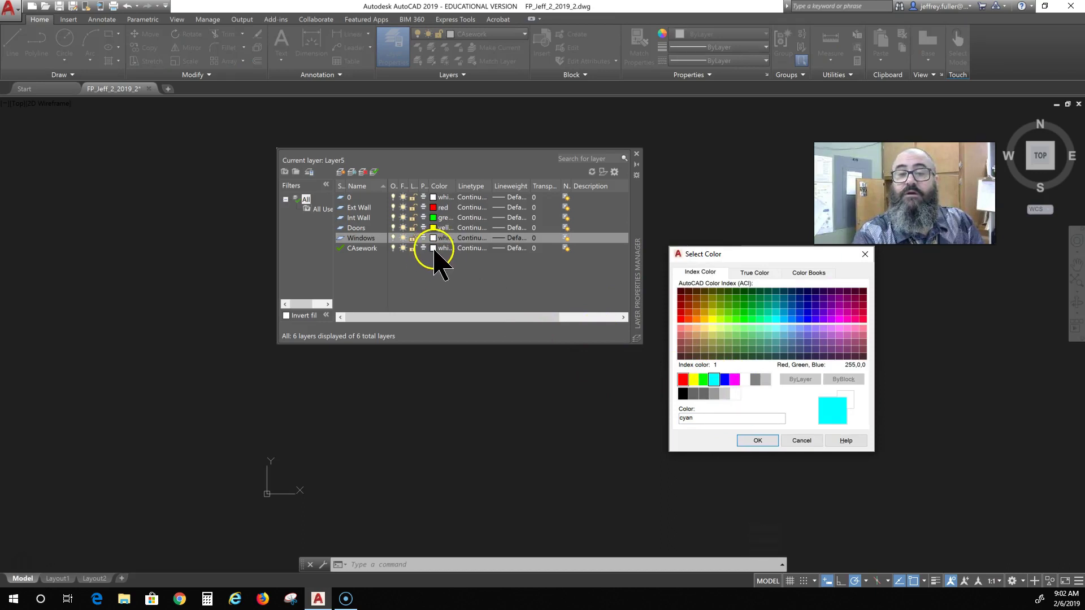
click(756, 440)
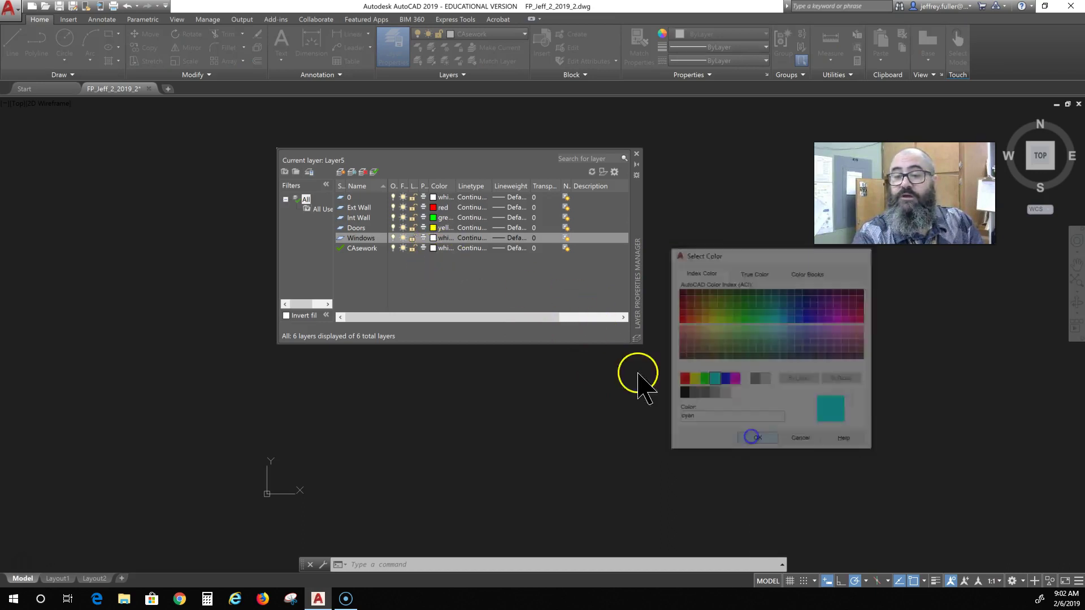
- Set the CAsework layer's color to magenta and close the layer manager
click(434, 248)
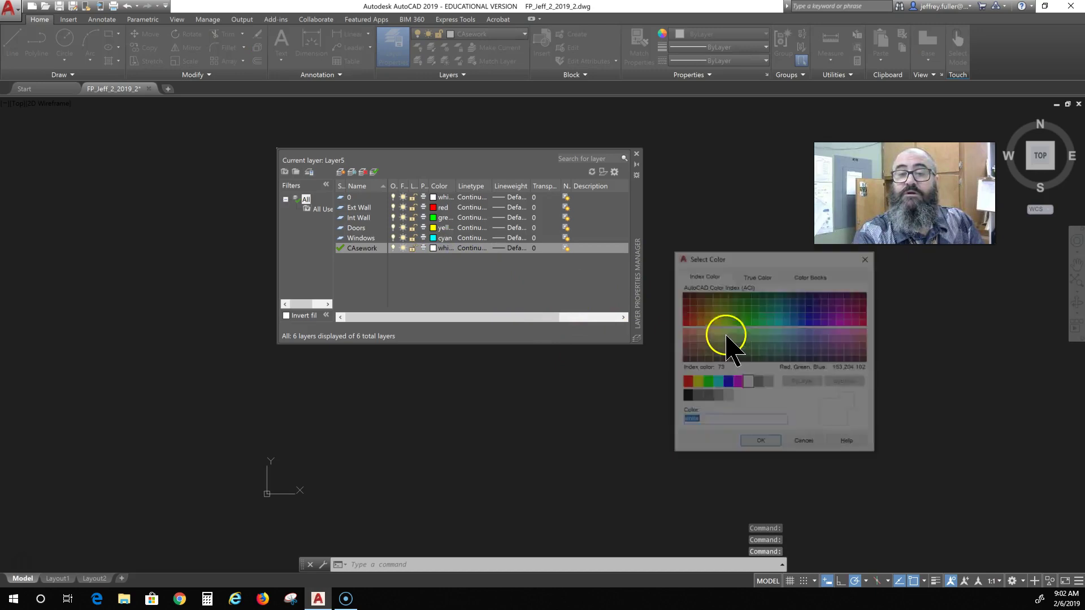
click(734, 380)
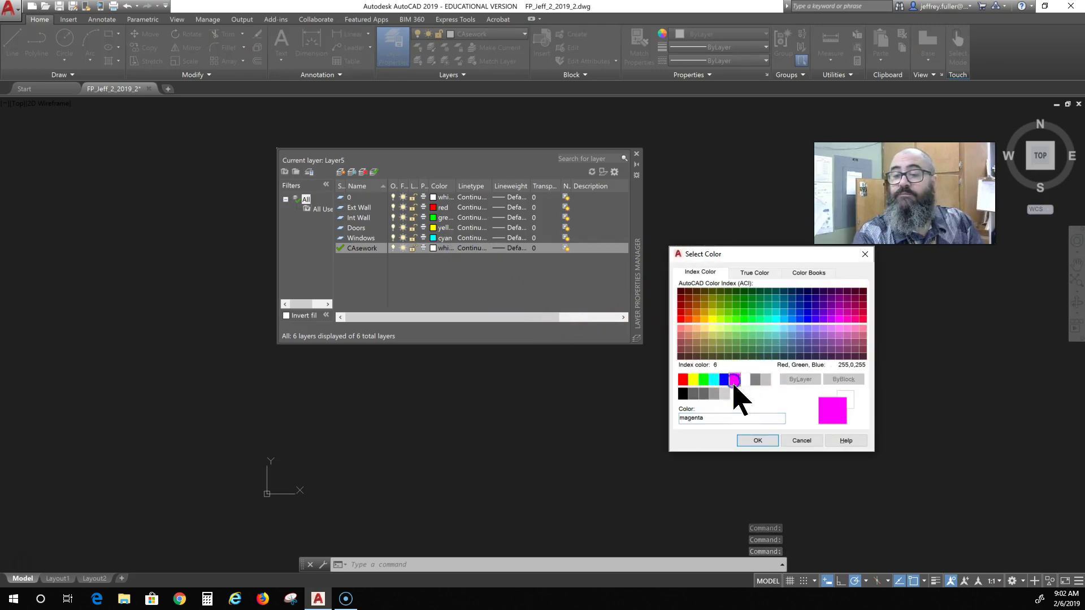
click(760, 440)
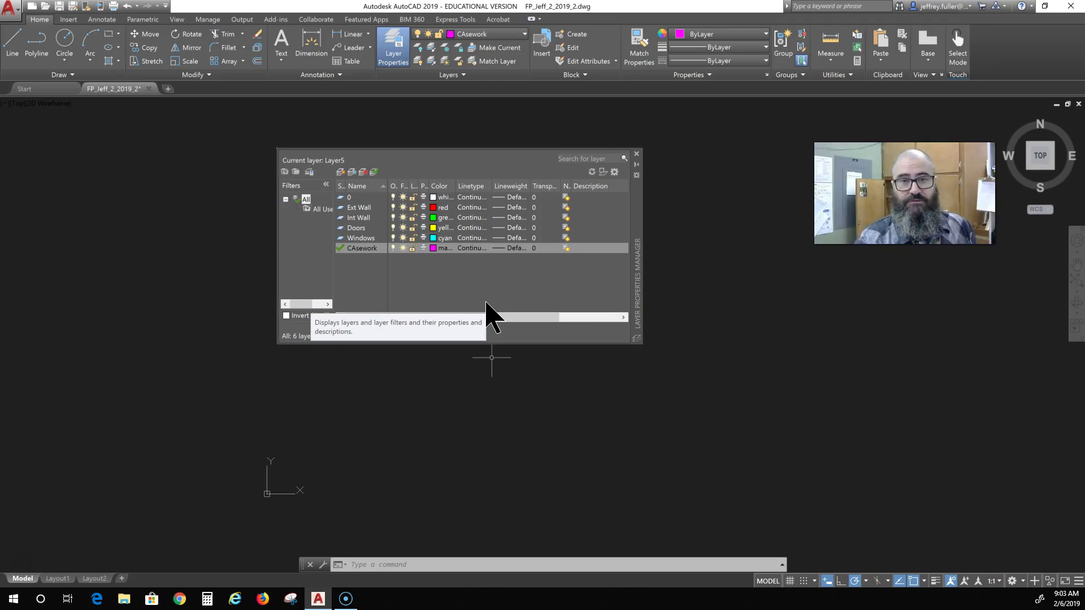
click(479, 302)
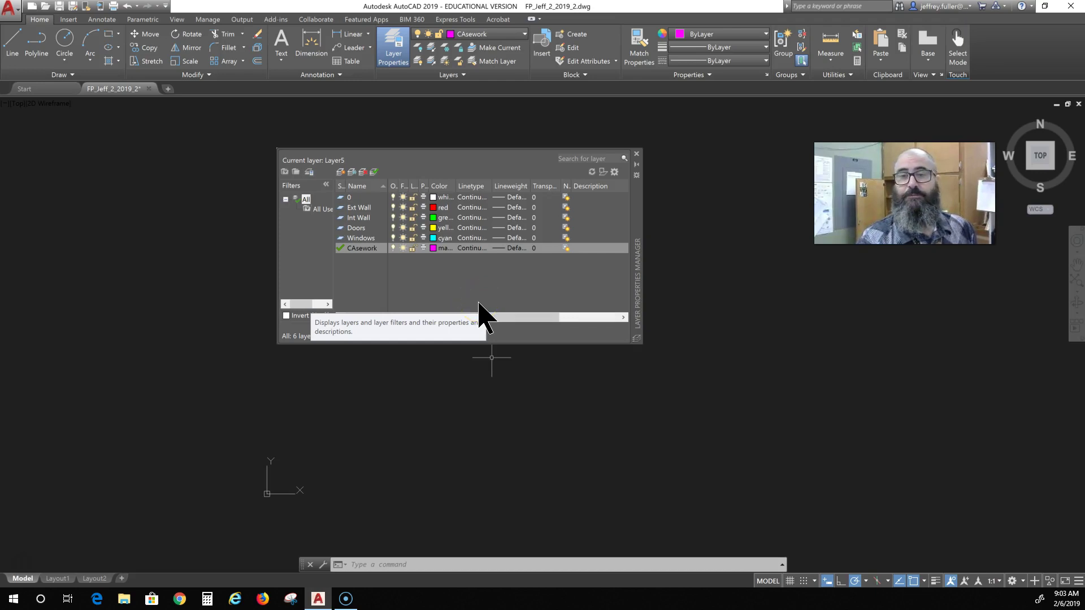
click(636, 155)
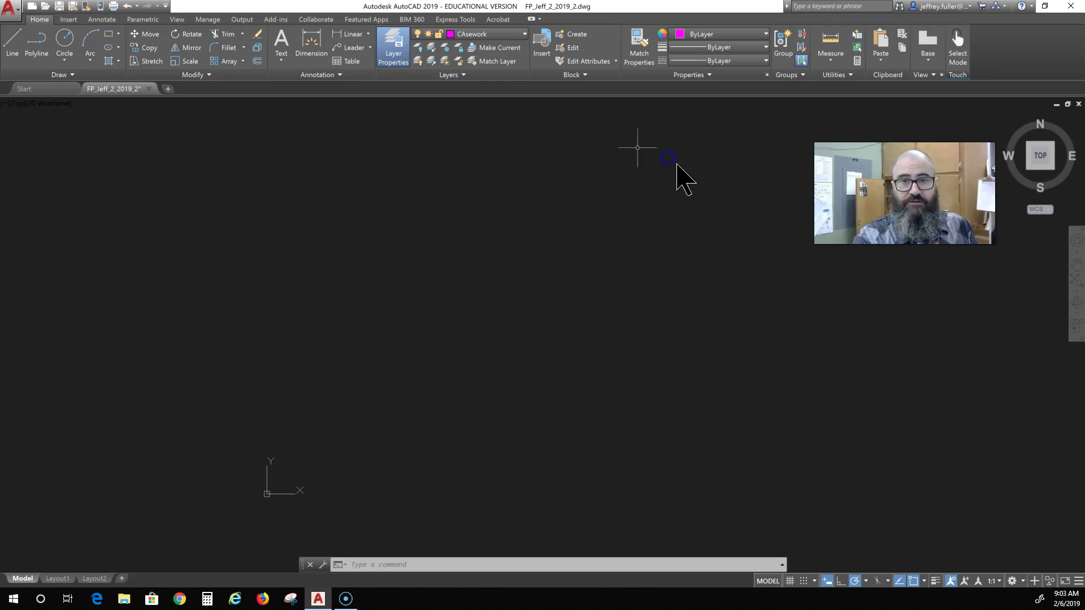
- Make Ext Wall the current layer for drawing
click(495, 36)
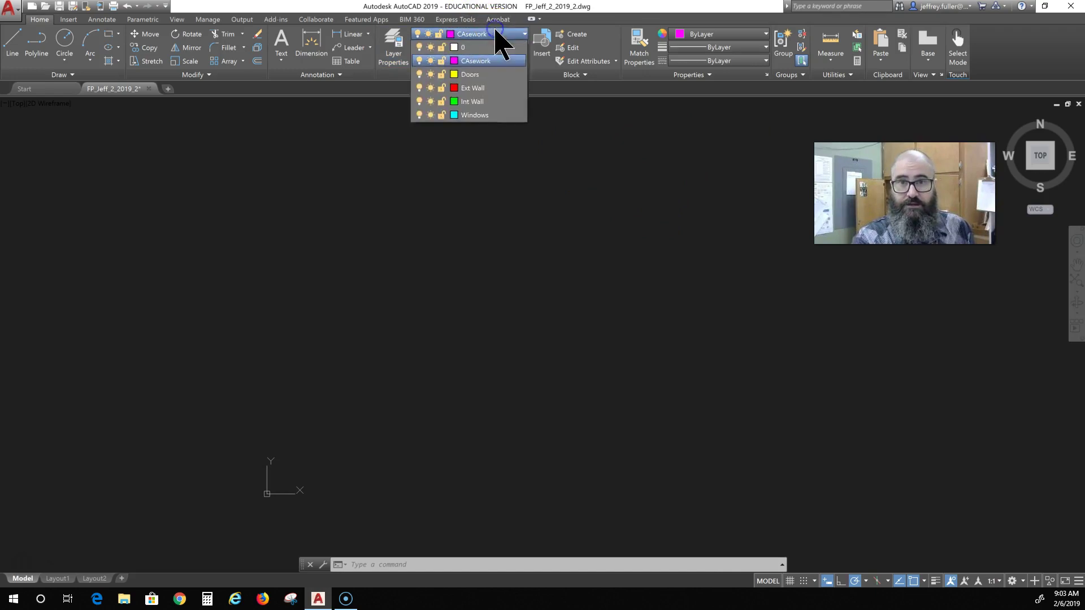
click(474, 89)
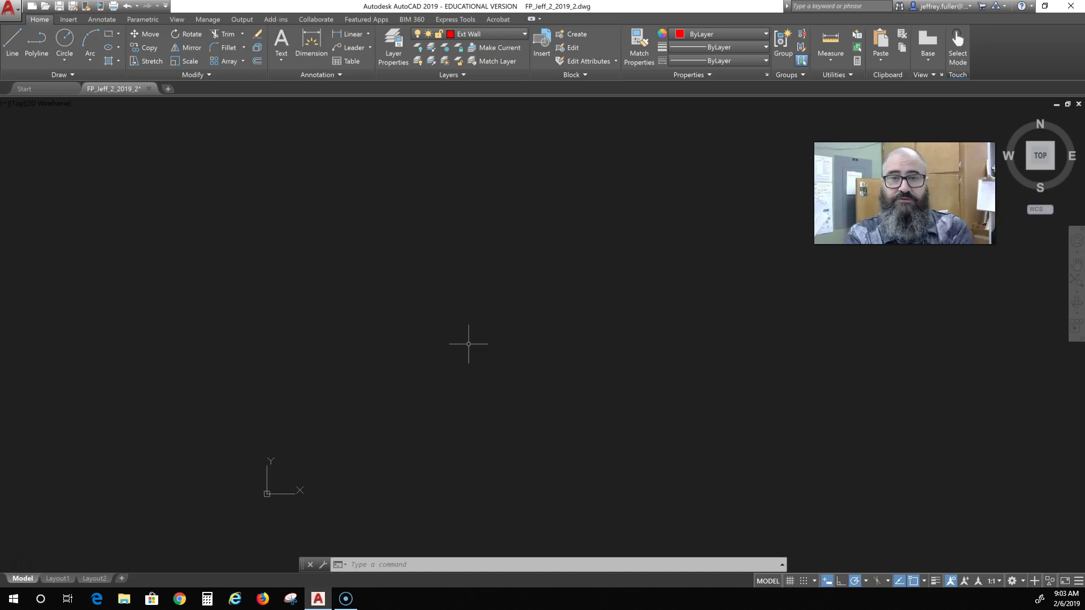
click(463, 367)
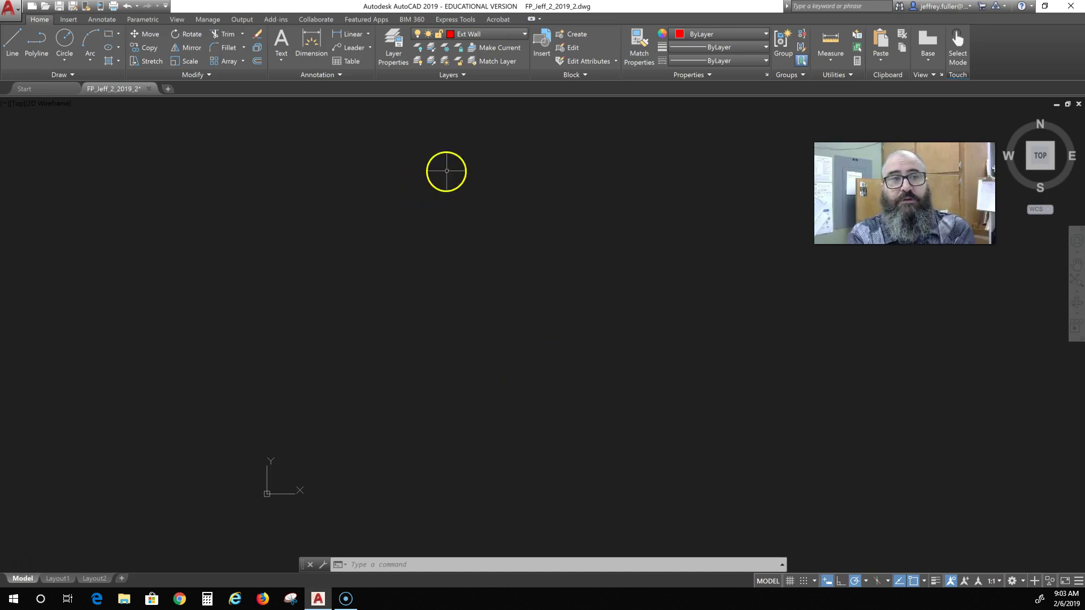
- Draw a horizontal line 40' long for the lower exterior wall, starting a little above and beyond the origin
click(11, 42)
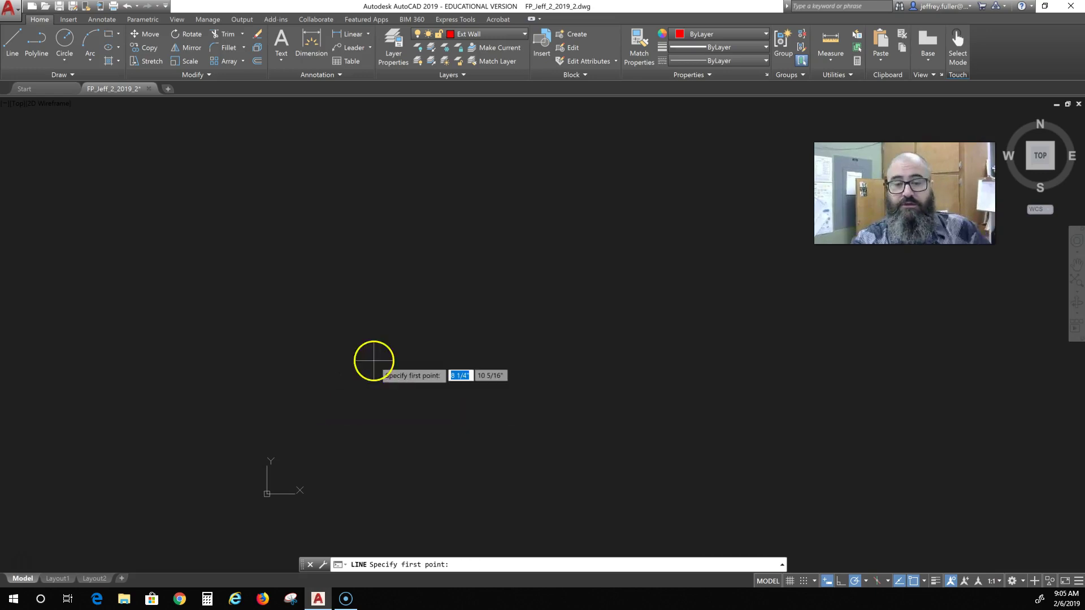
click(362, 407)
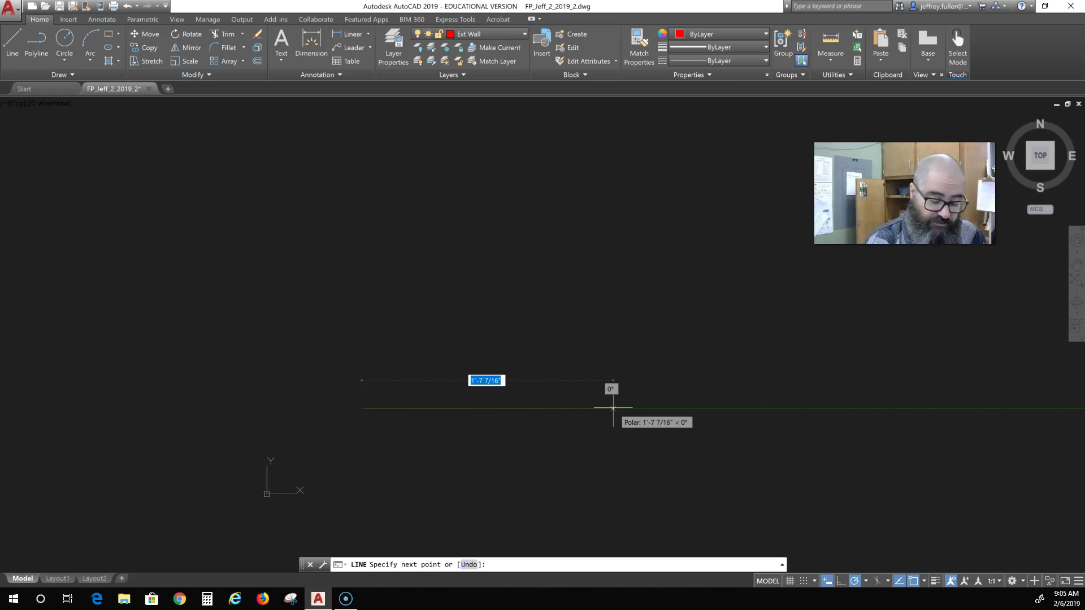
text(16')
key(Return)
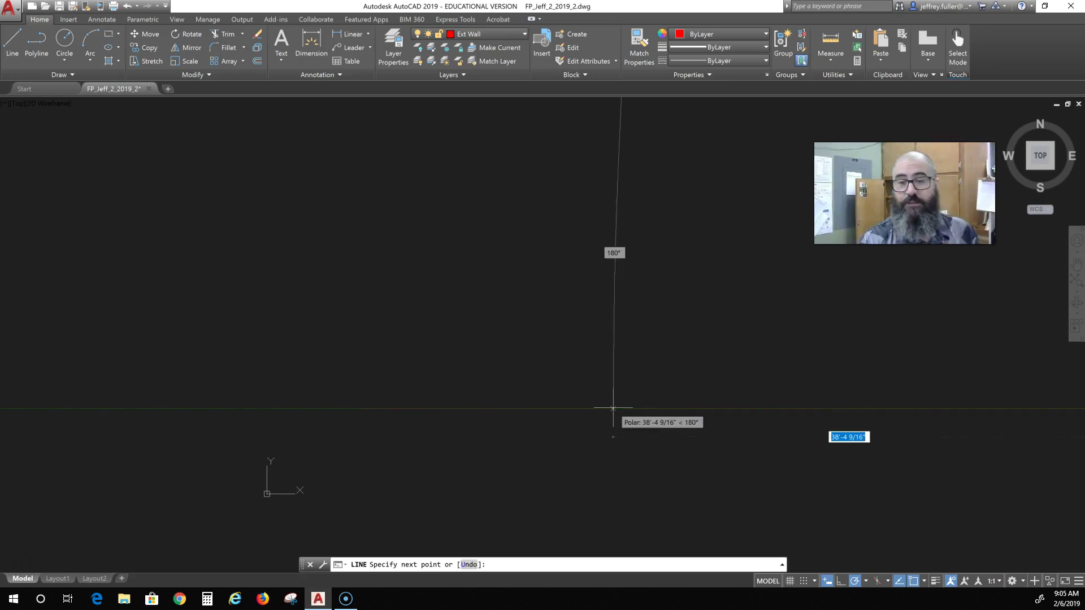
scroll(605, 405, down, 3)
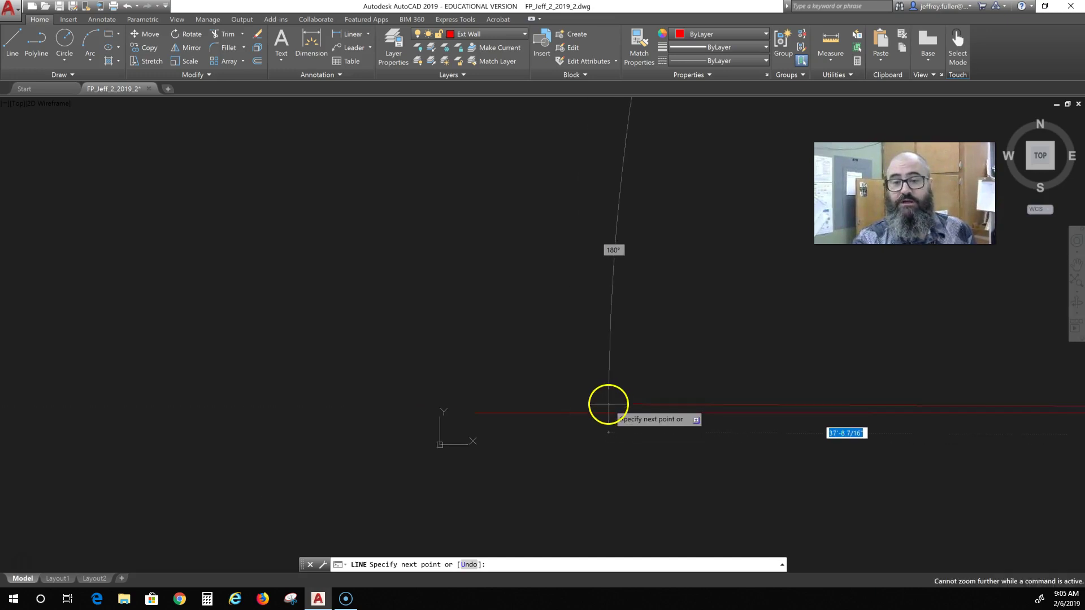
middle_drag(639, 421, 644, 429)
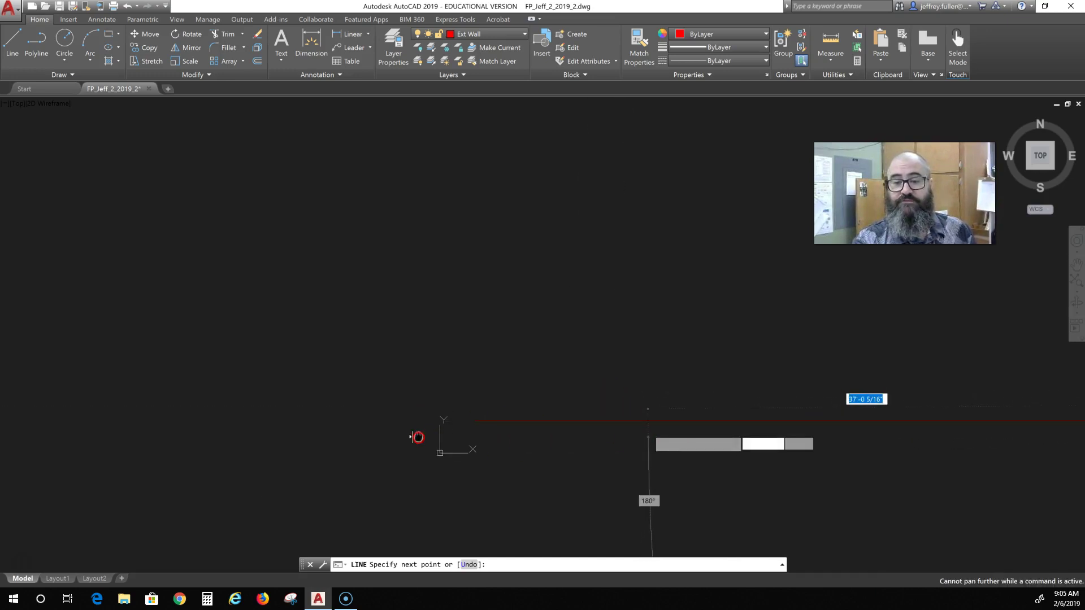
mouse_move(688, 462)
middle_down()
mouse_move(591, 450)
mouse_move(637, 455)
middle_up()
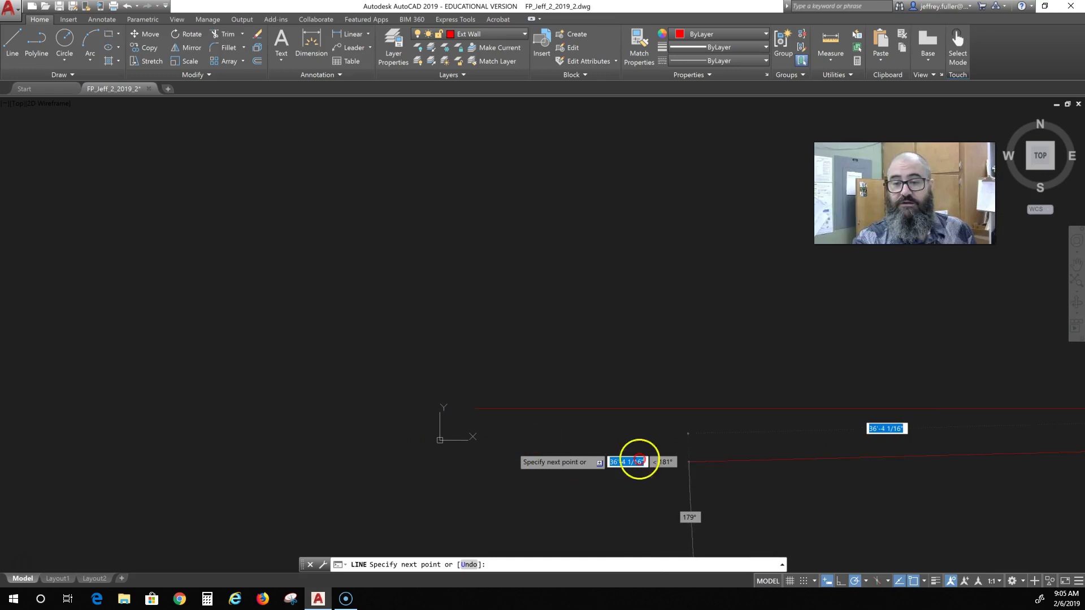
key(Escape)
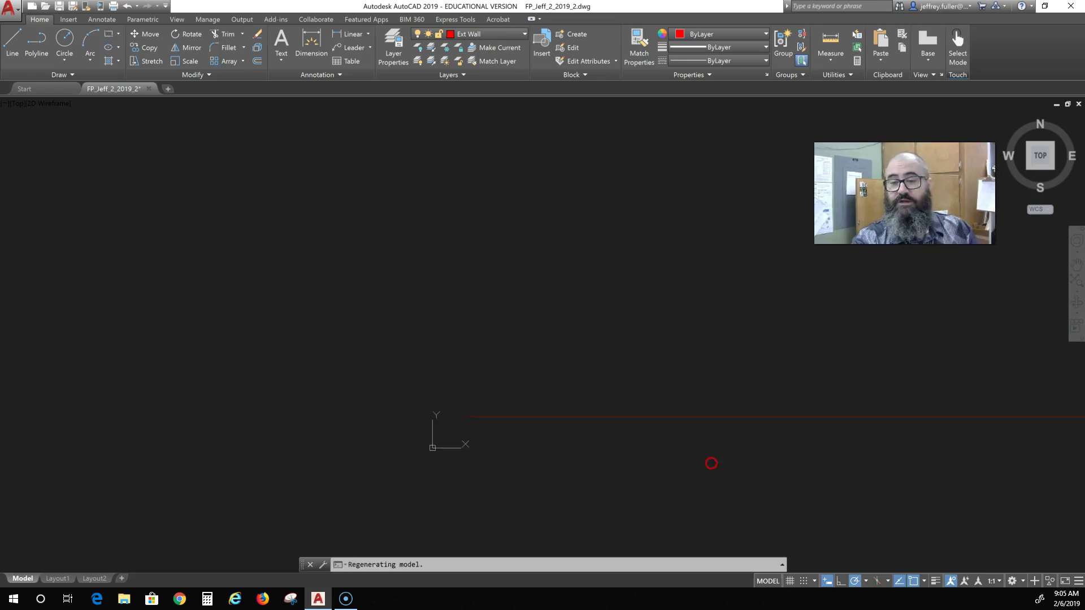
- Move the exterior wall line by its midpoint grip, up and to the right, farther away from the origin
scroll(375, 458, down, 3)
click(415, 412)
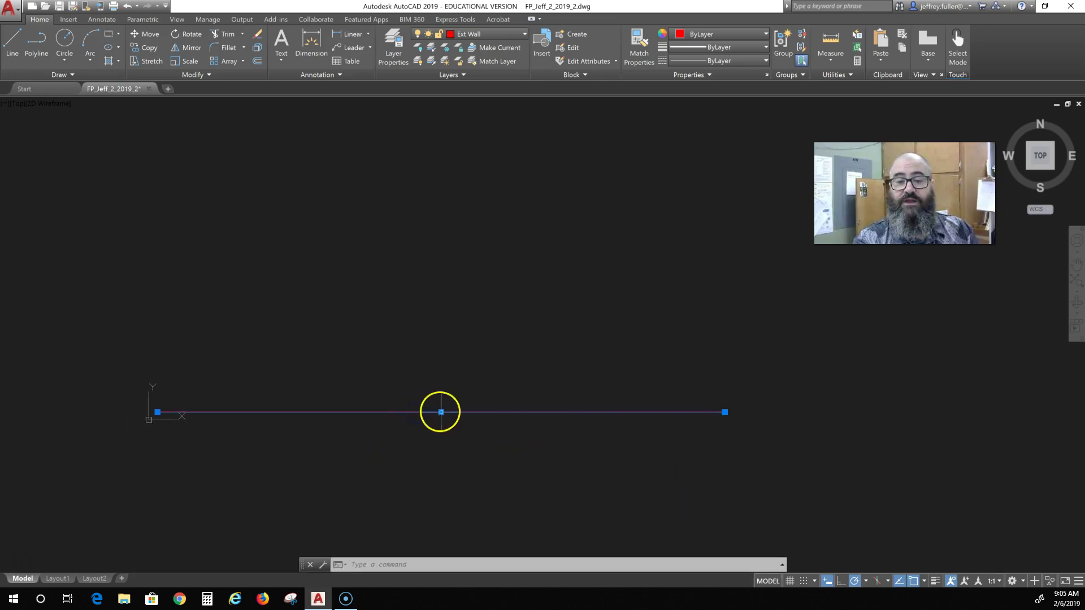
click(441, 412)
click(574, 375)
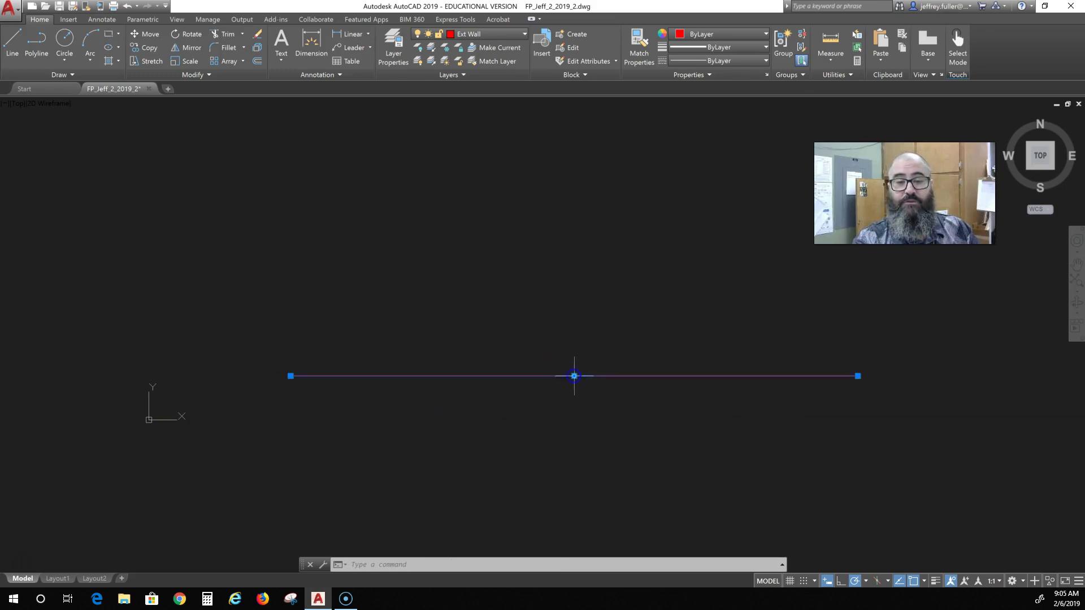
mouse_move(516, 457)
middle_down()
mouse_move(351, 473)
mouse_move(376, 474)
middle_up()
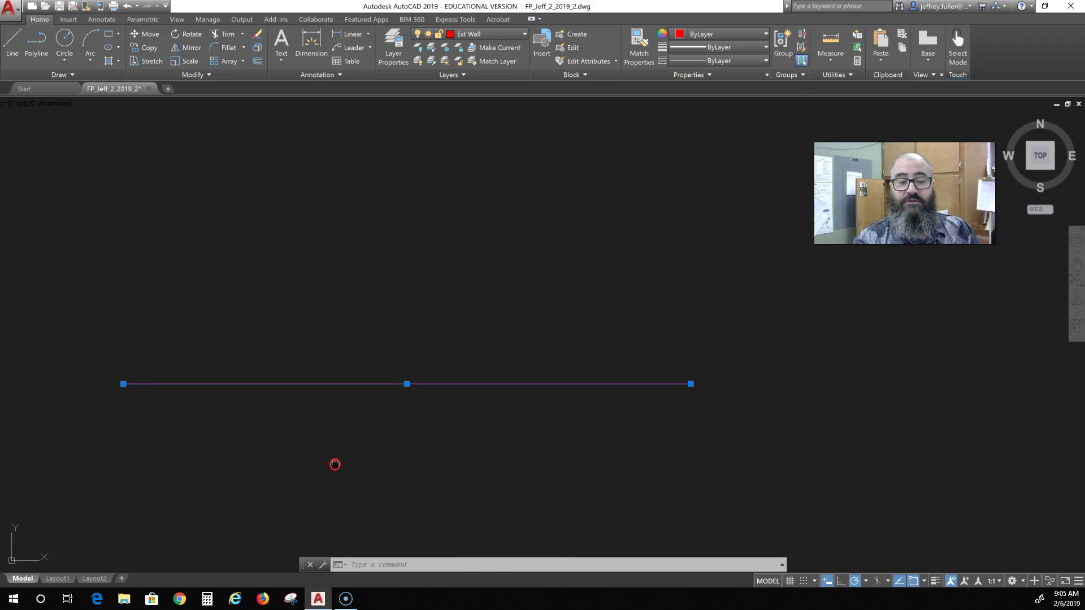
middle_drag(373, 334, 395, 334)
middle_drag(407, 429, 424, 458)
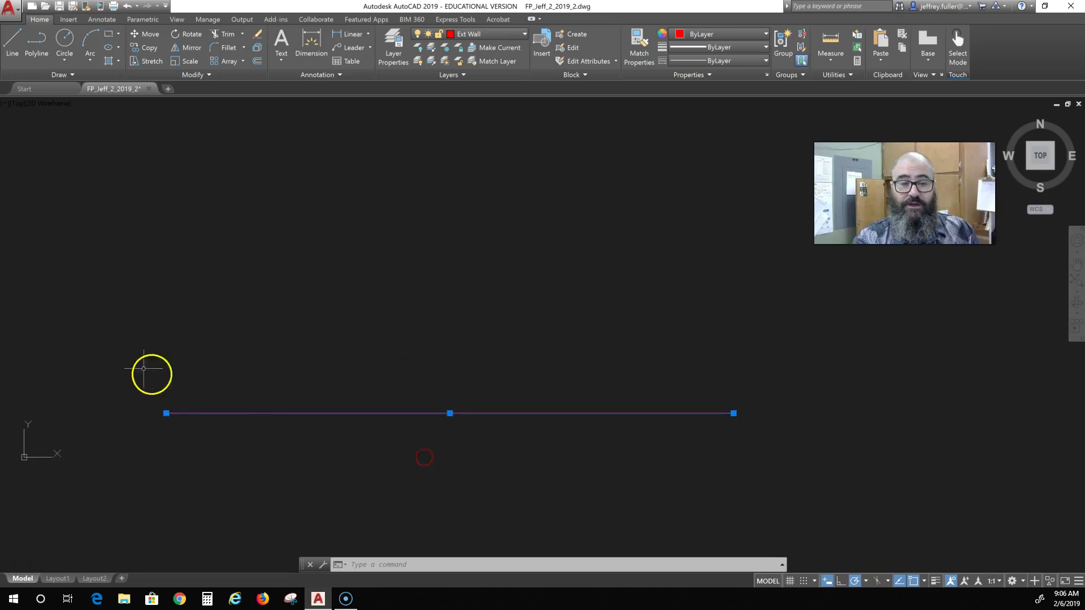
- Draw a 30' vertical exterior wall line straight up from the left endpoint of the horizontal wall line
click(14, 60)
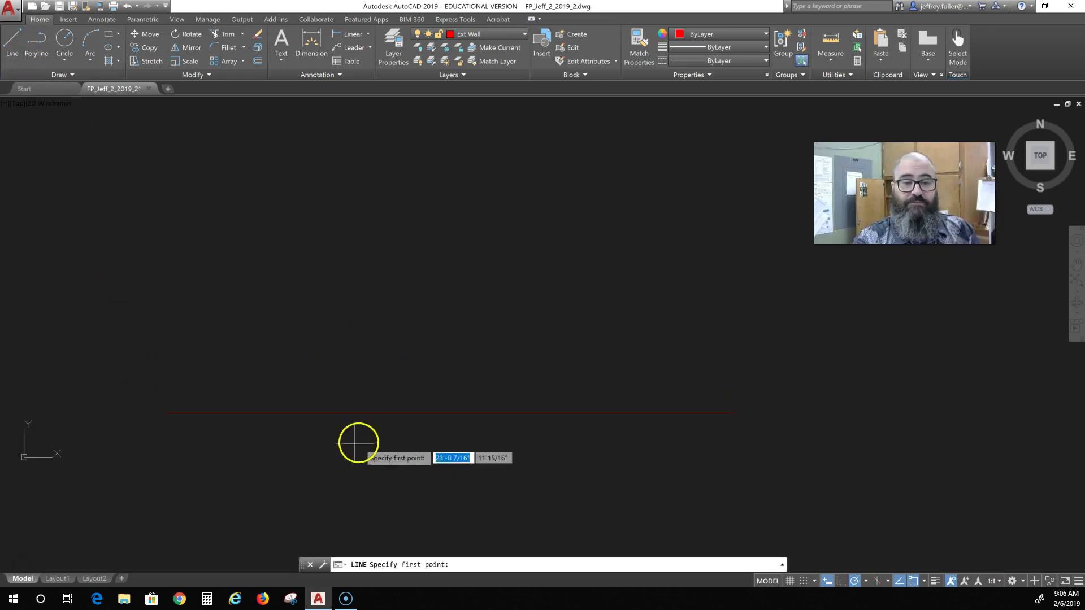
click(166, 413)
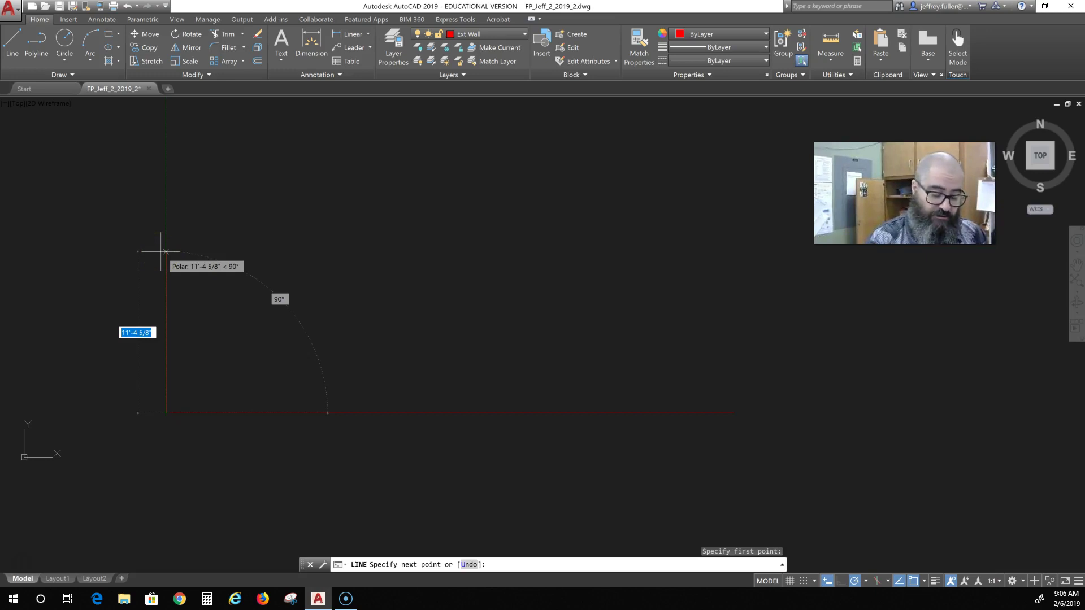
text(30)
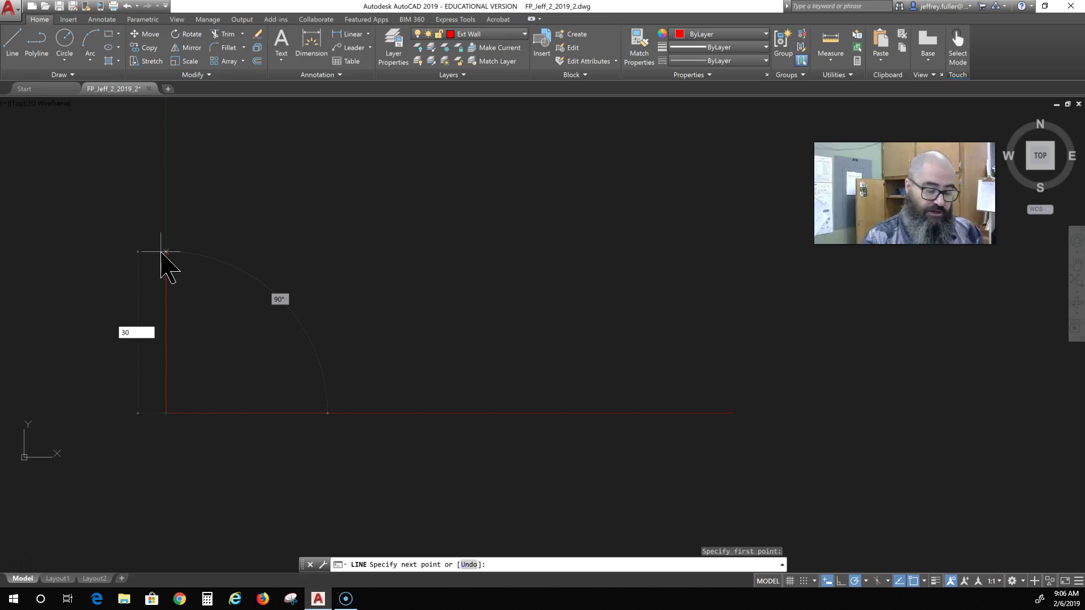
key(Return)
- Close the wall rectangle with upper and right lines aligned to the lower wall's right endpoint, and turn on lineweight display
scroll(165, 252, down, 2)
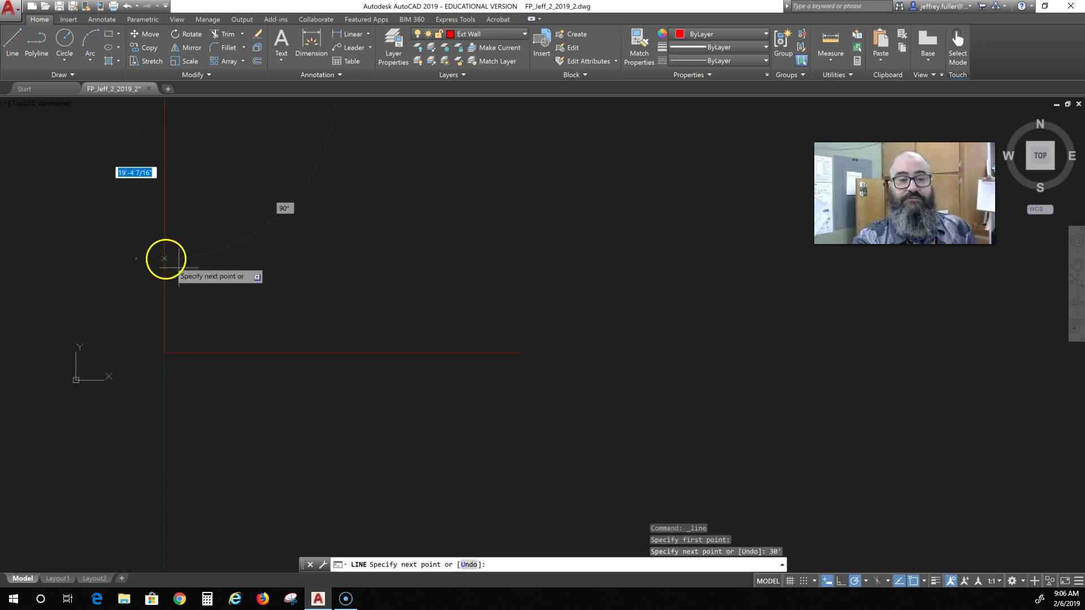
middle_drag(288, 320, 281, 414)
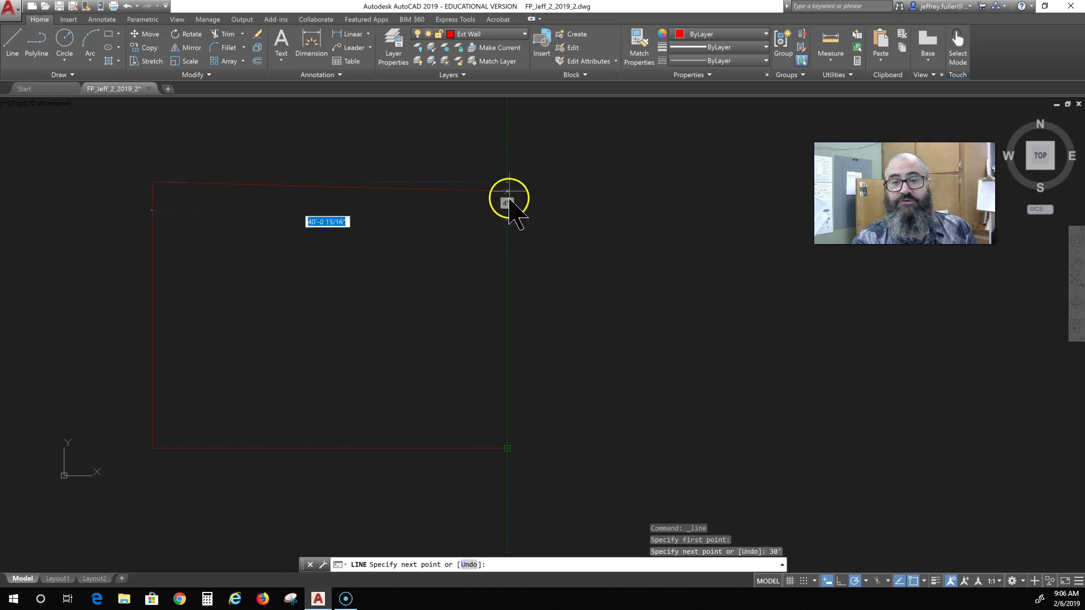
click(507, 182)
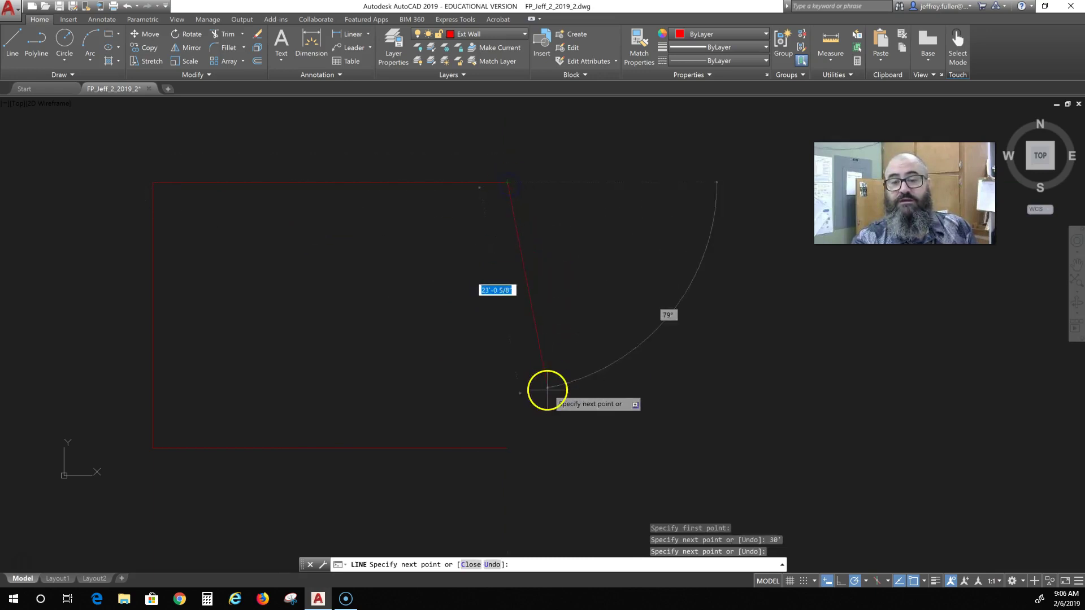
click(507, 448)
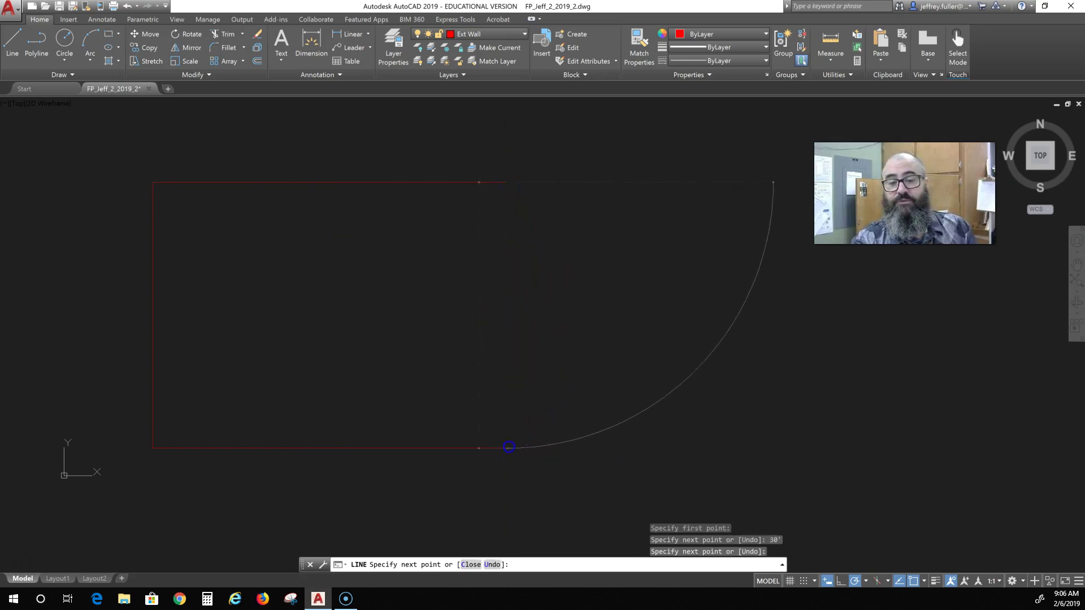
key(Escape)
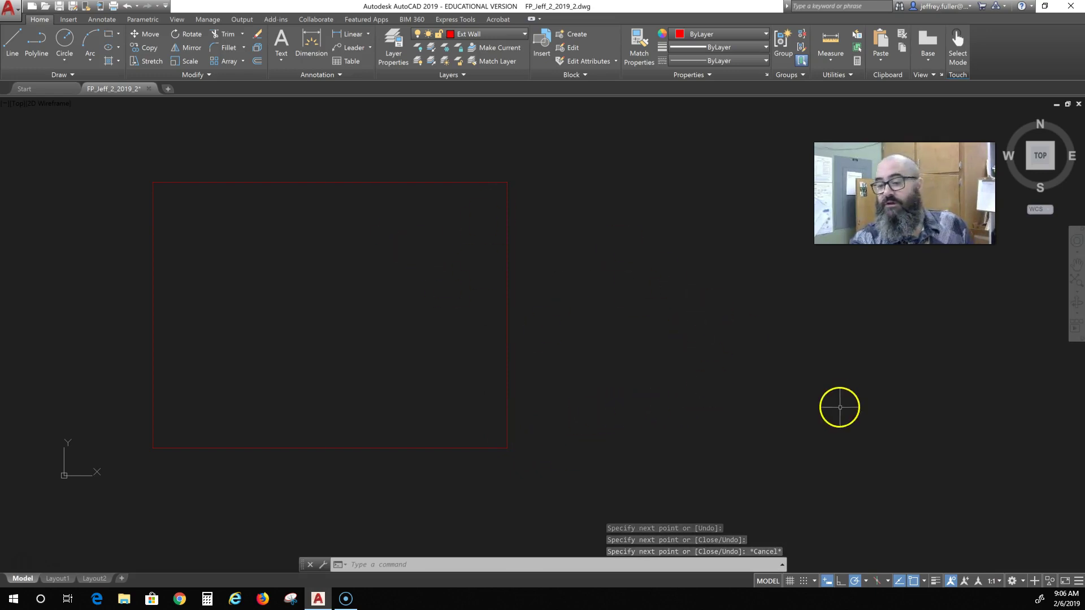
click(936, 581)
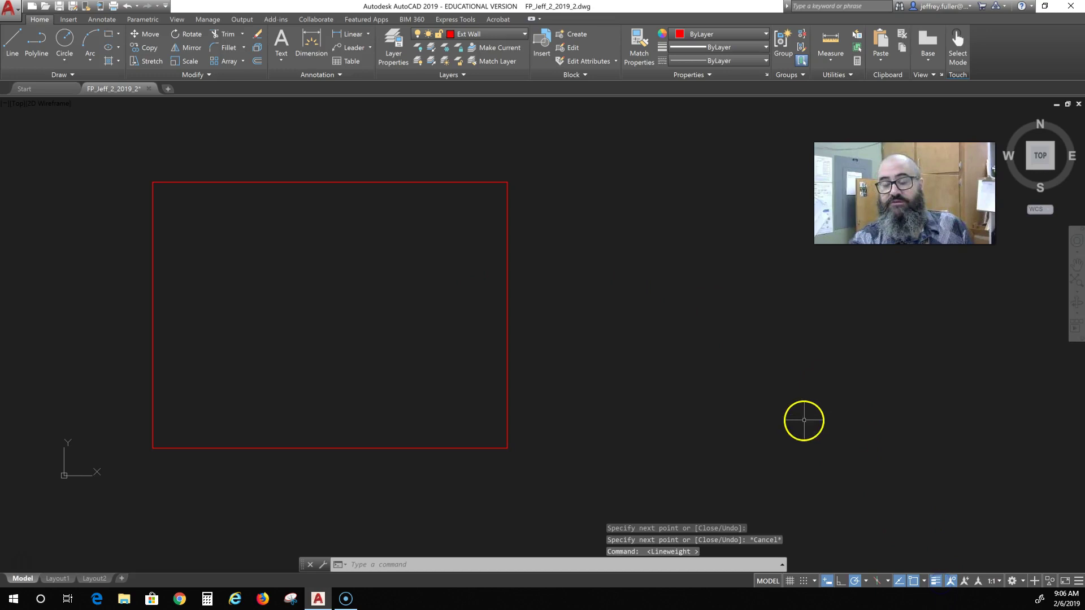